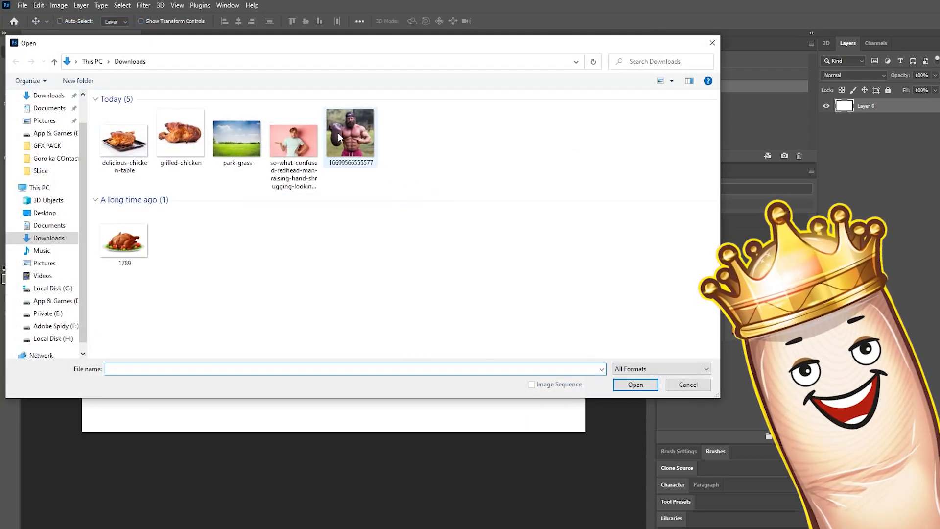
double_click(344, 130)
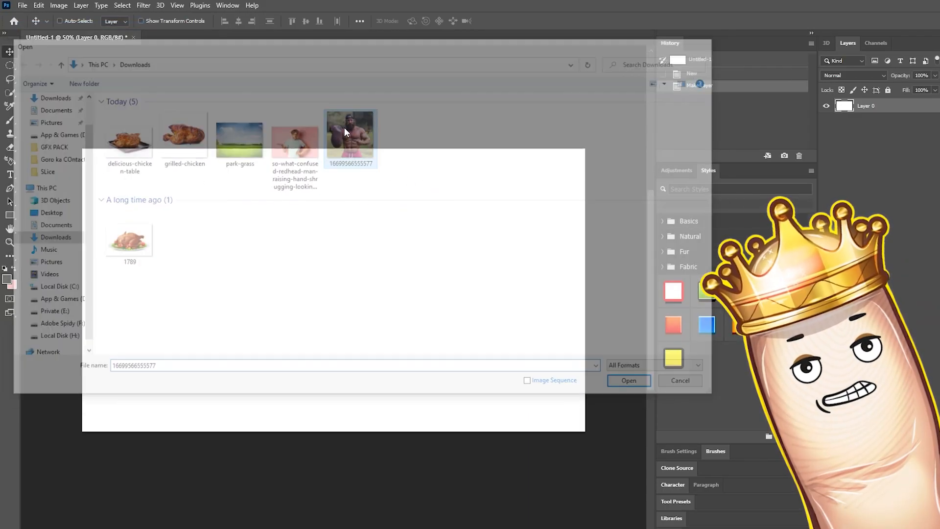
key("ctrl+j")
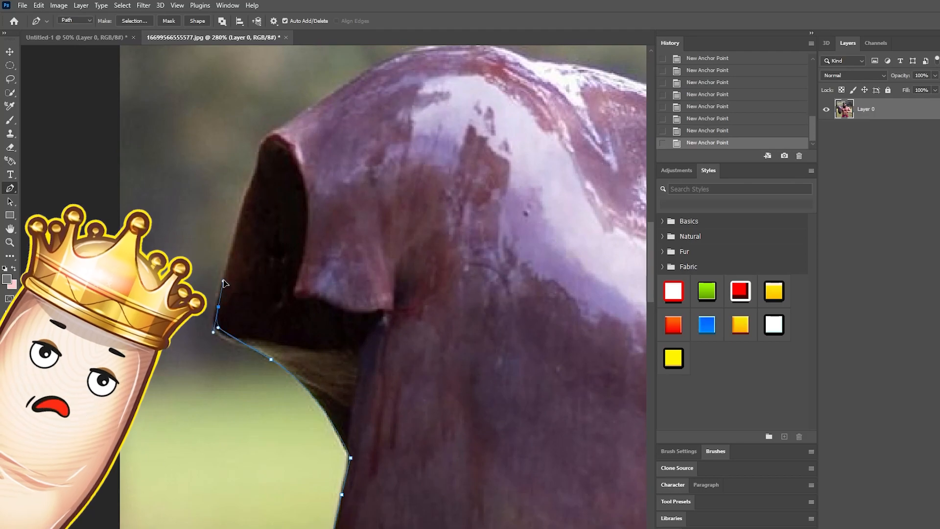
left_click_drag(224, 281, 224, 263)
scroll(251, 250, "up", 3)
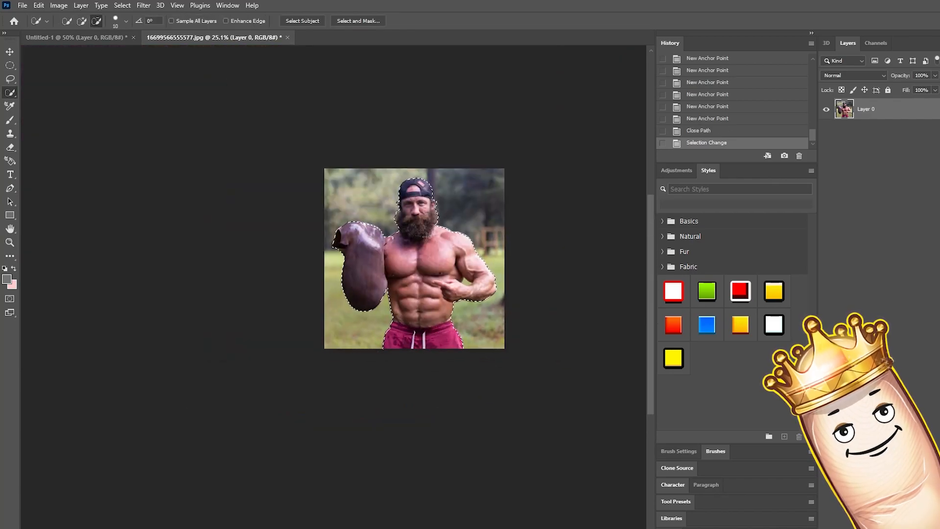
Step: Copy the selected bearded man onto a new layer and hide the original photo layer
scroll(427, 237, "up", 5)
key("ctrl+j")
left_click(826, 130)
left_click(866, 130)
Step: Erase the leftover background from the bearded man's cutout
scroll(465, 160, "up", 7)
left_click_drag(466, 160, 380, 74)
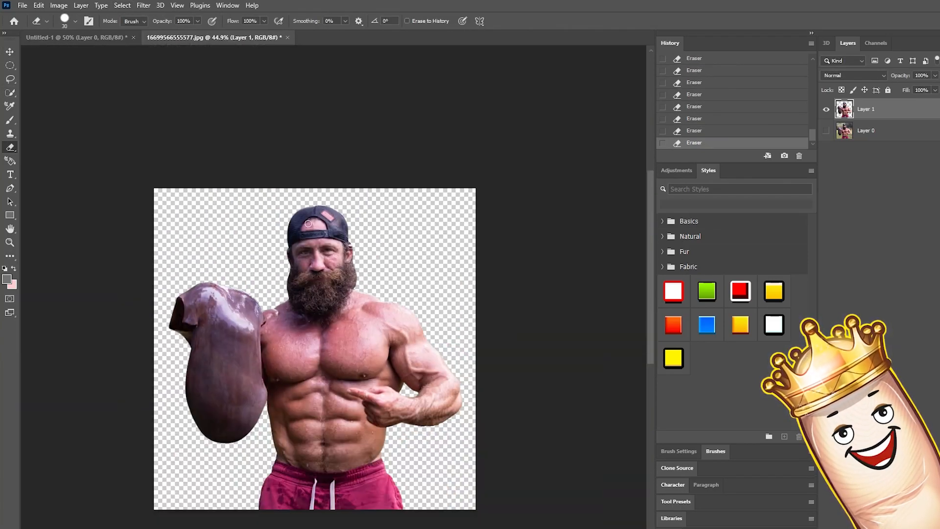
left_click_drag(321, 279, 329, 227)
Step: Bring the bearded man's cutout into Untitled-1, scaling it to about 80% and placing it at the canvas's lower edge
left_click(10, 52)
left_click_drag(318, 274, 314, 201)
scroll(313, 201, "down", 3)
scroll(318, 203, "up", 3)
left_click_drag(492, 146, 424, 214)
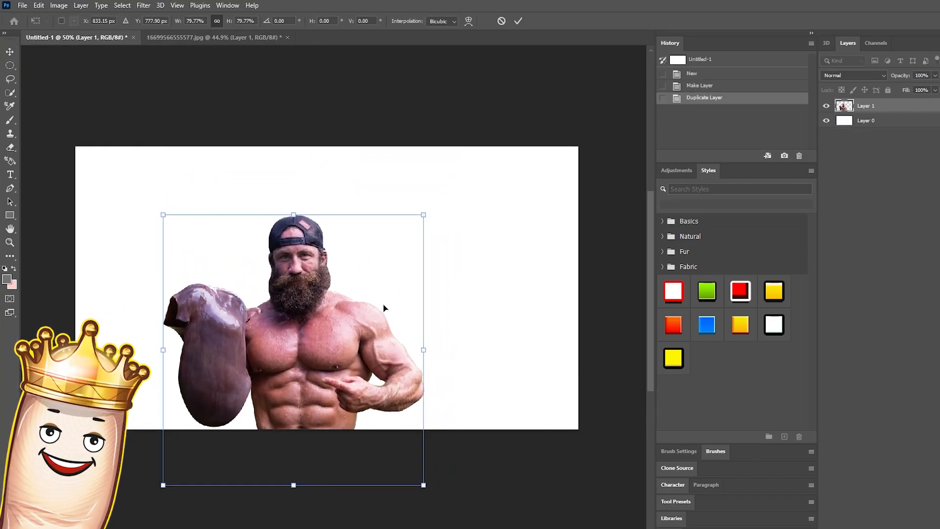
left_click_drag(379, 315, 368, 259)
left_click(518, 22)
Step: Apply the Camera Raw Filter to the bearded man's layer, adjusting its temperature, exposure and contrast
left_click(144, 5)
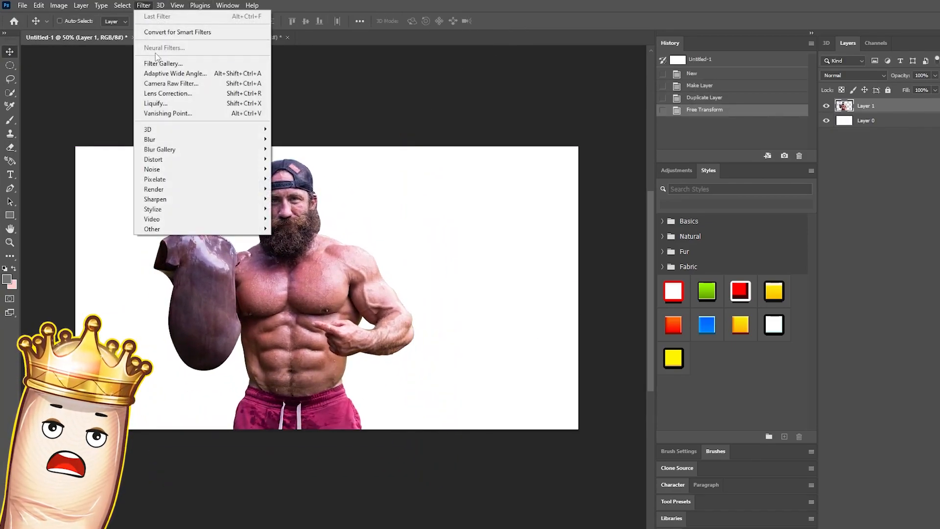
left_click(171, 83)
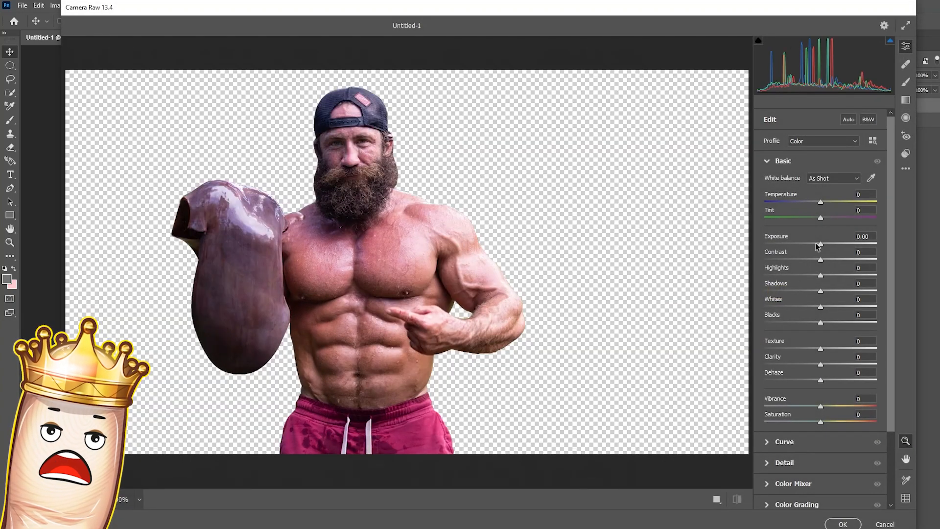
left_click_drag(821, 202, 820, 202)
left_click_drag(824, 244, 826, 244)
left_click_drag(821, 259, 795, 249)
left_click(784, 462)
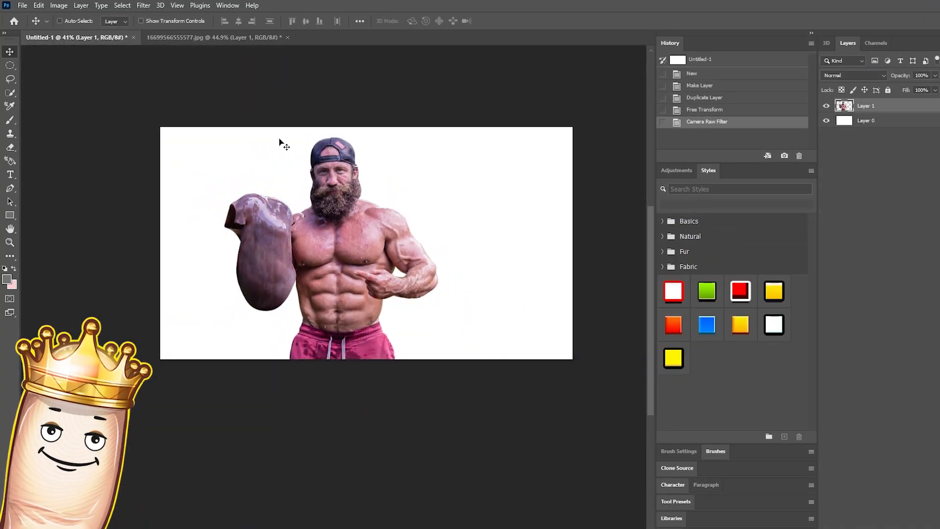
Step: Add the park-grass photo to Untitled-1 as a canvas-filling background beneath the bearded man's layer
left_click(22, 5)
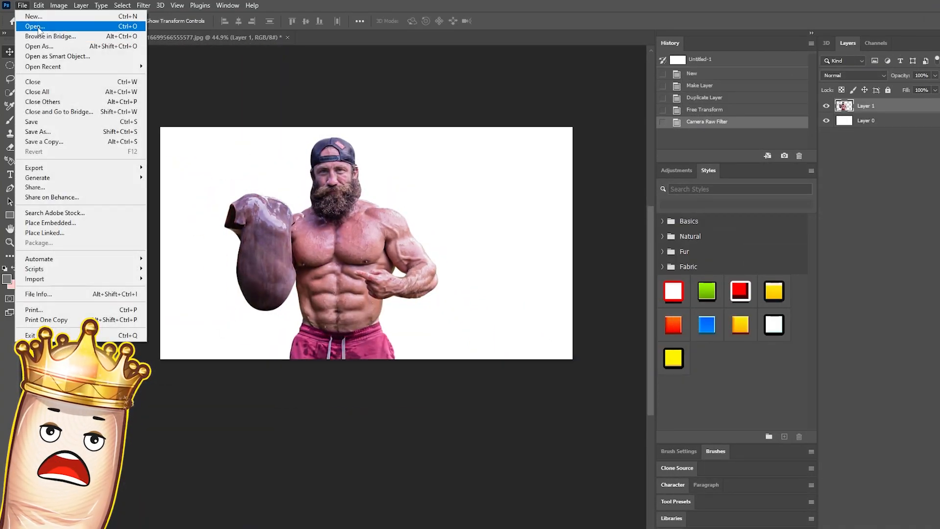
left_click(35, 26)
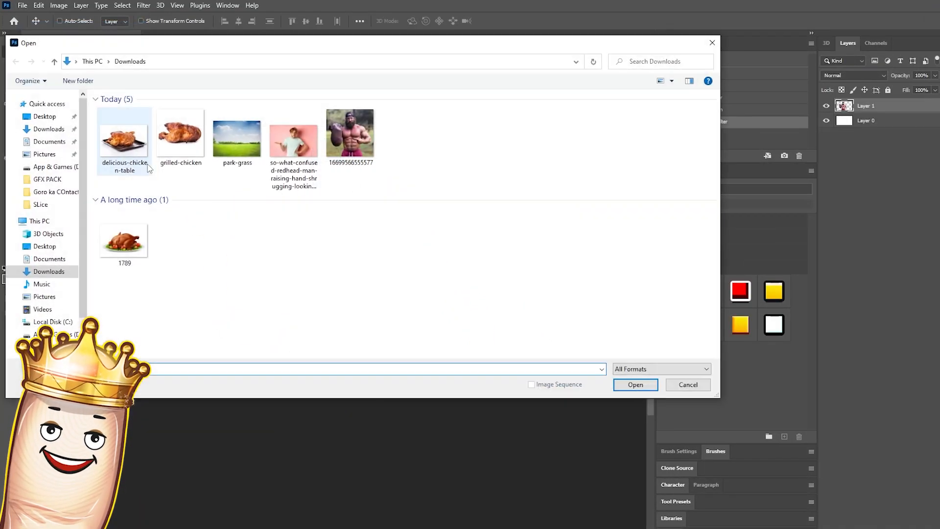
double_click(258, 139)
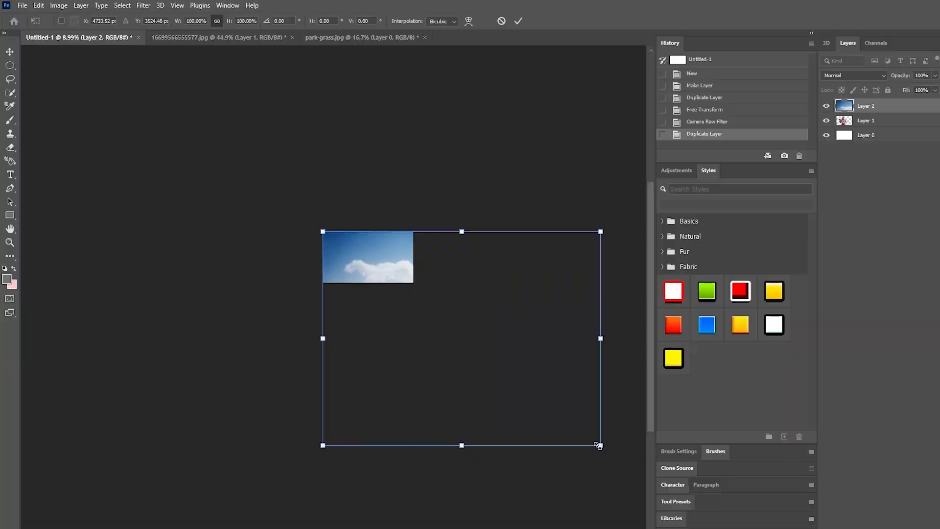
left_click_drag(603, 445, 408, 284)
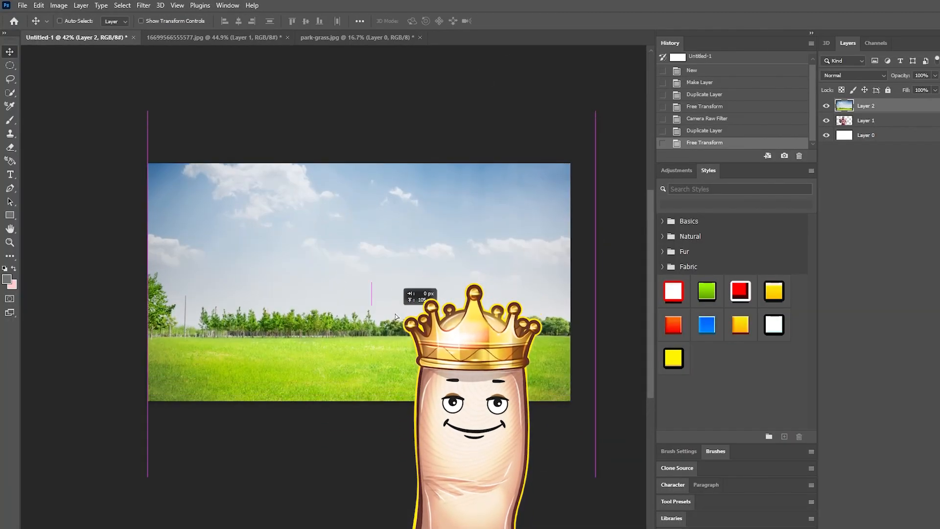
key("Return")
left_click_drag(866, 106, 865, 122)
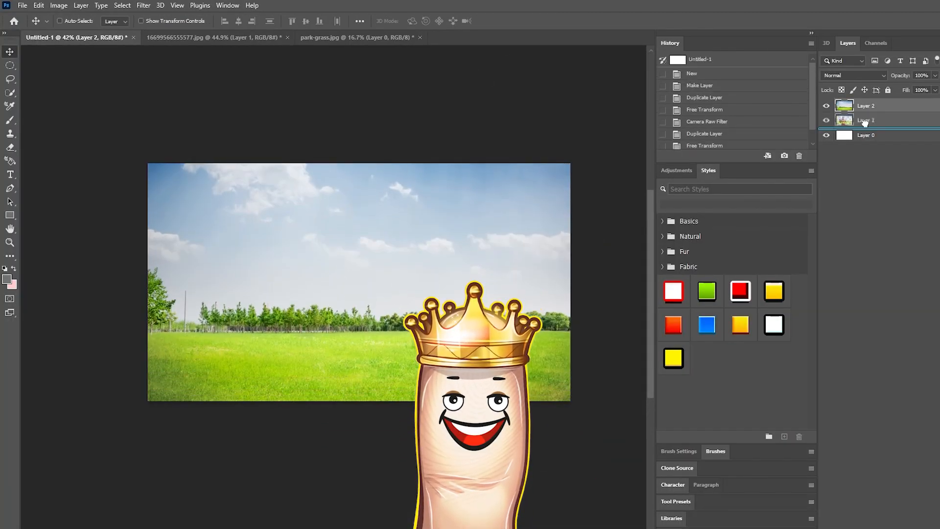
left_click_drag(865, 122, 865, 123)
Step: Slightly enlarge the bearded man and position him in the left half of the canvas
key("ctrl+t")
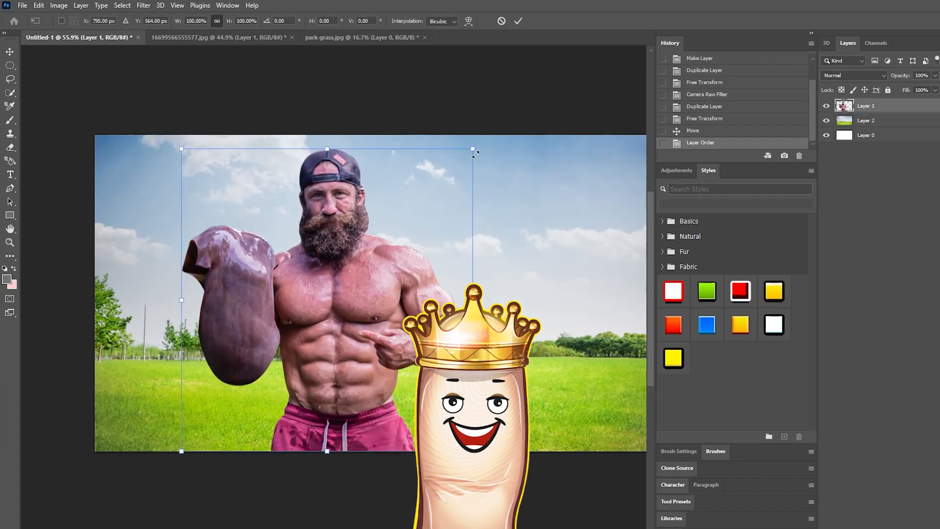
left_click_drag(476, 154, 488, 137)
left_click_drag(446, 198, 379, 203)
left_click_drag(418, 139, 393, 166)
left_click_drag(345, 231, 344, 227)
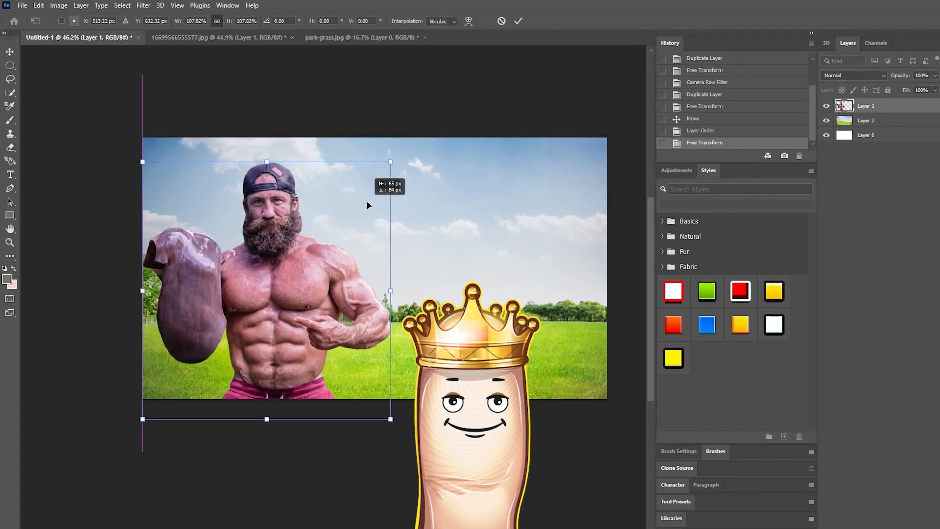
left_click_drag(374, 202, 376, 195)
key("Return")
Step: Open the so-what-confused-redhead-man photo and select the man with Select Subject, refining the hair edge with Quick Selection
left_click(22, 5)
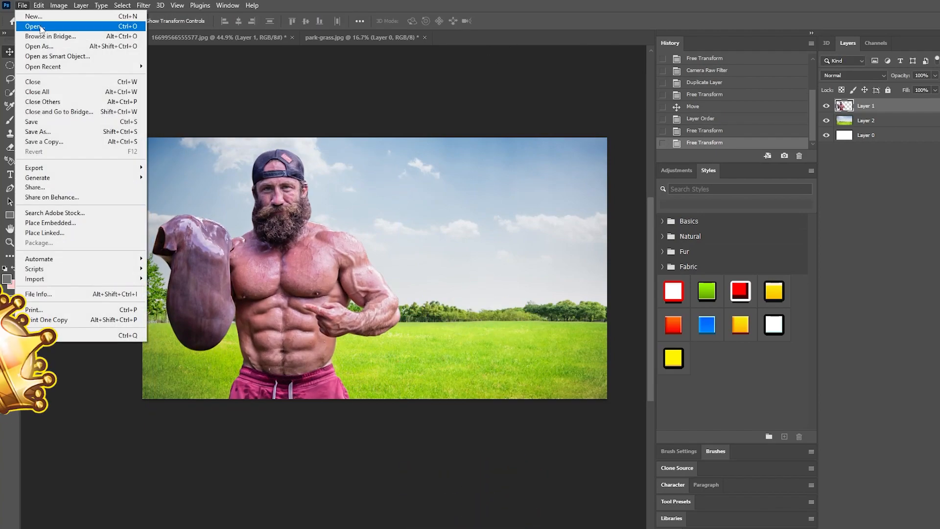
left_click(34, 26)
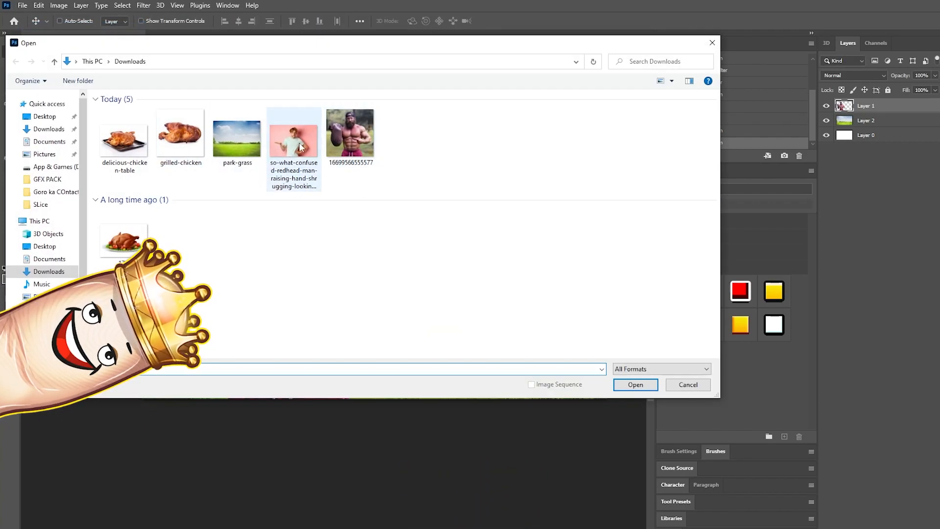
double_click(300, 147)
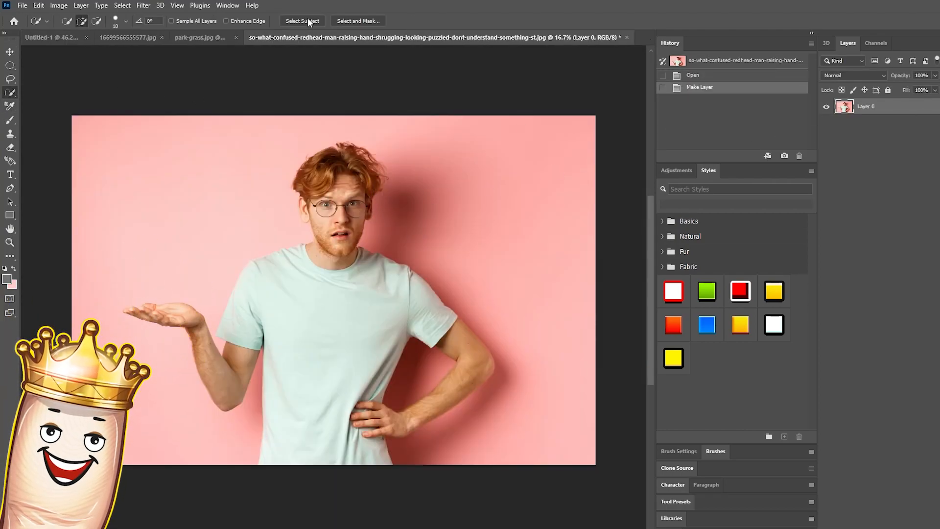
left_click(295, 21)
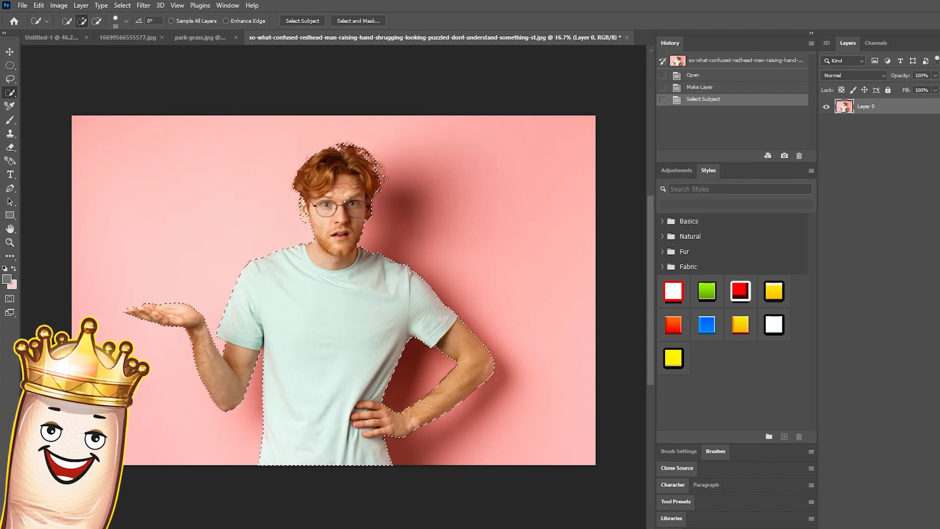
scroll(303, 198, "up", 8)
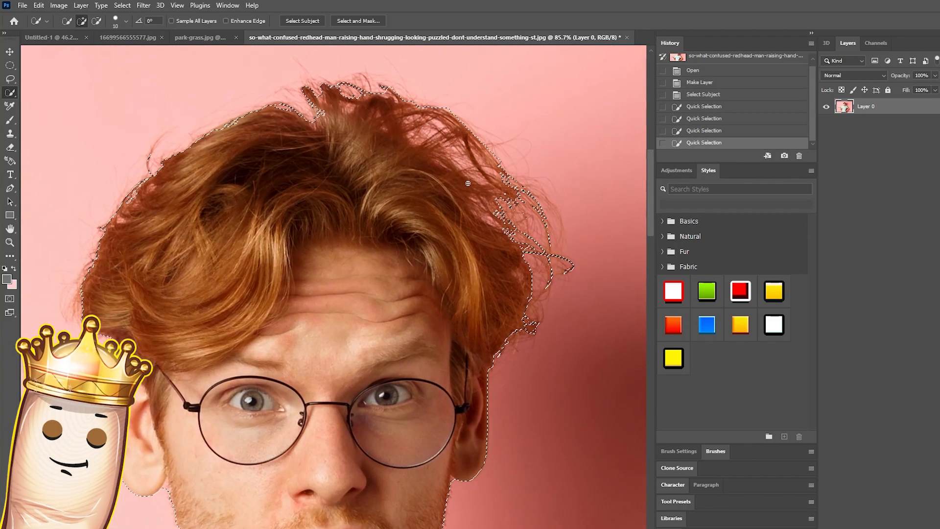
right_click(366, 271)
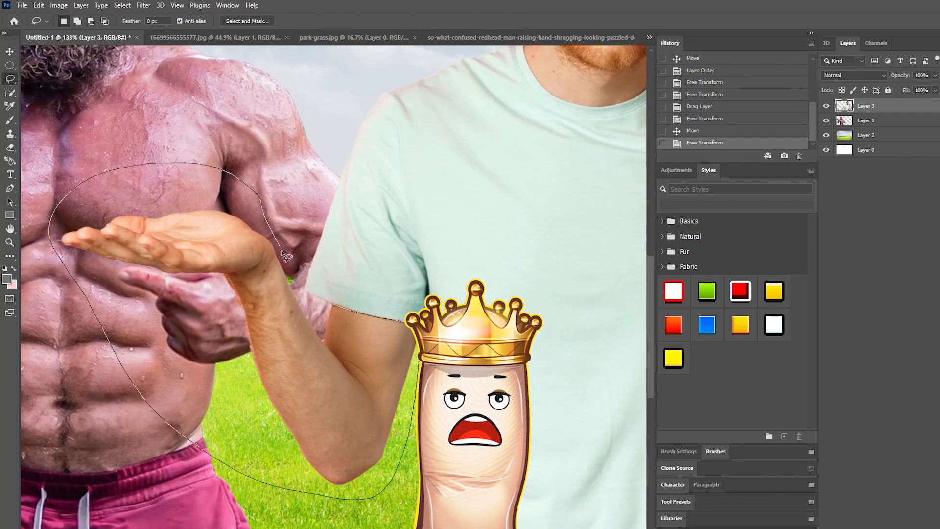
Step: Cut the redhead man's lassoed forearm and hand onto their own layer
right_click(363, 339)
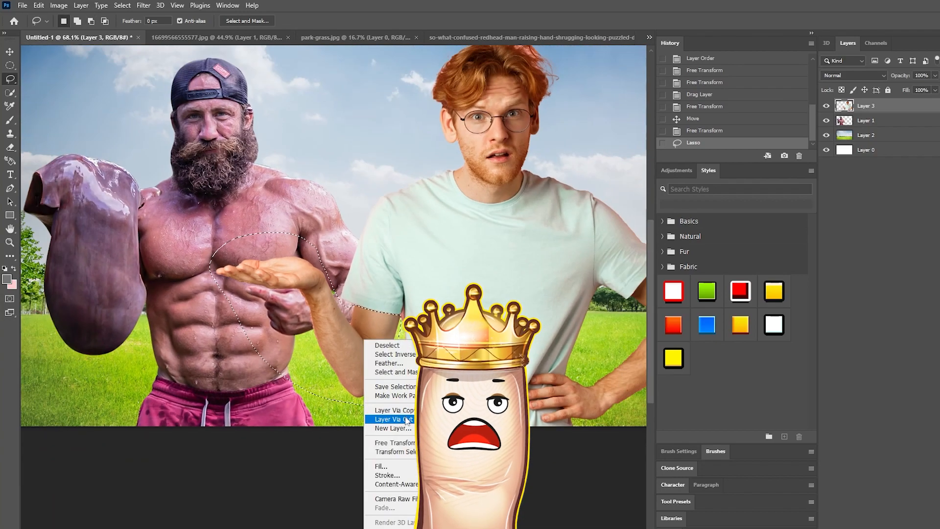
left_click(405, 417)
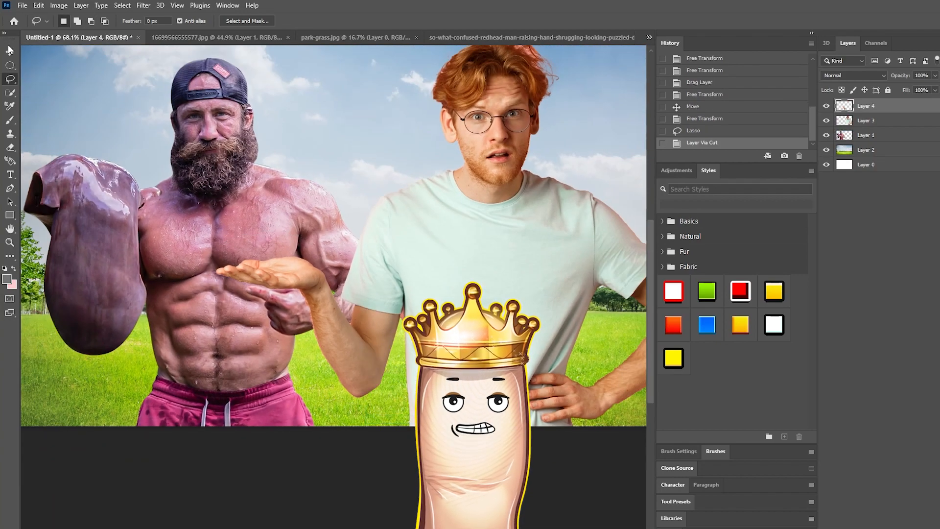
Step: Hide the forearm layer and enlarge the redhead man on Layer 3 until his face fills the canvas's right side
scroll(407, 179, "down", 5)
left_click_drag(418, 191, 345, 224)
scroll(345, 224, "up", 4)
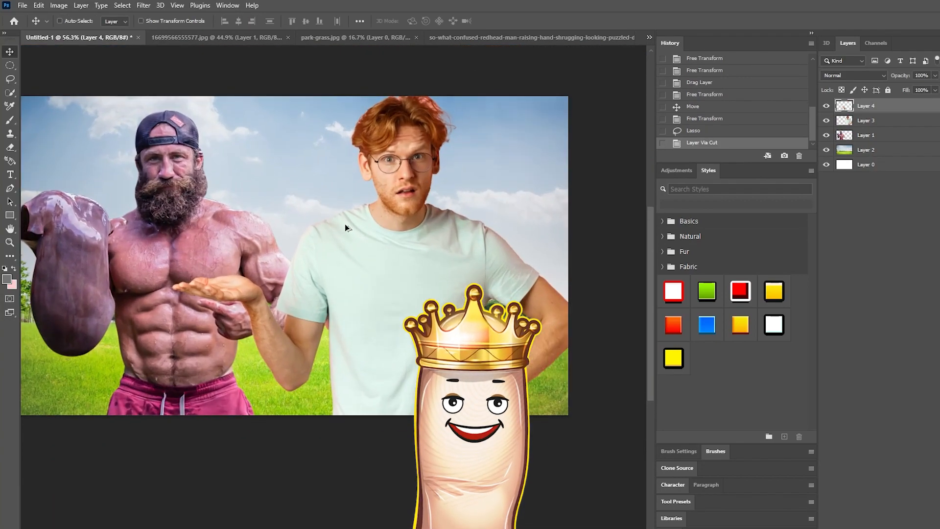
key("ctrl+t")
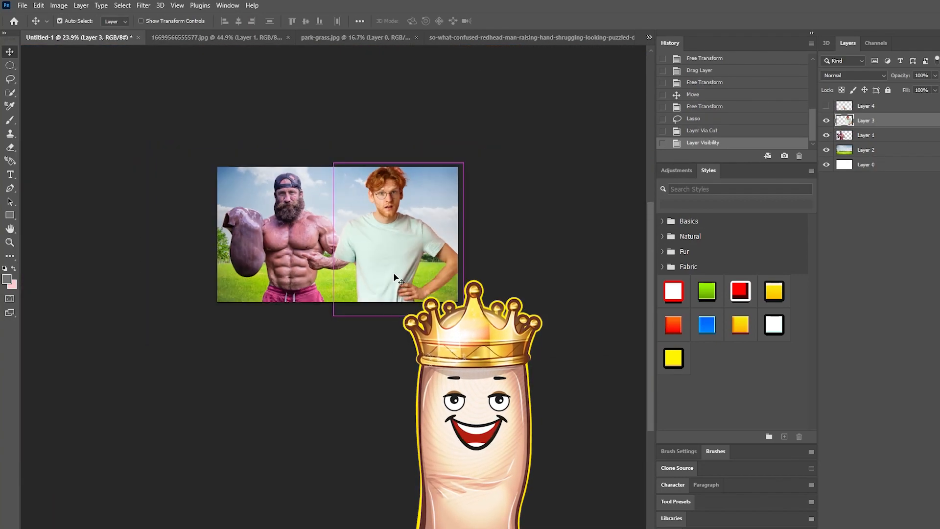
mouse_move(466, 157)
left_mouse_down()
mouse_move(609, 153)
mouse_move(461, 254)
mouse_move(566, 258)
mouse_move(535, 294)
left_mouse_up()
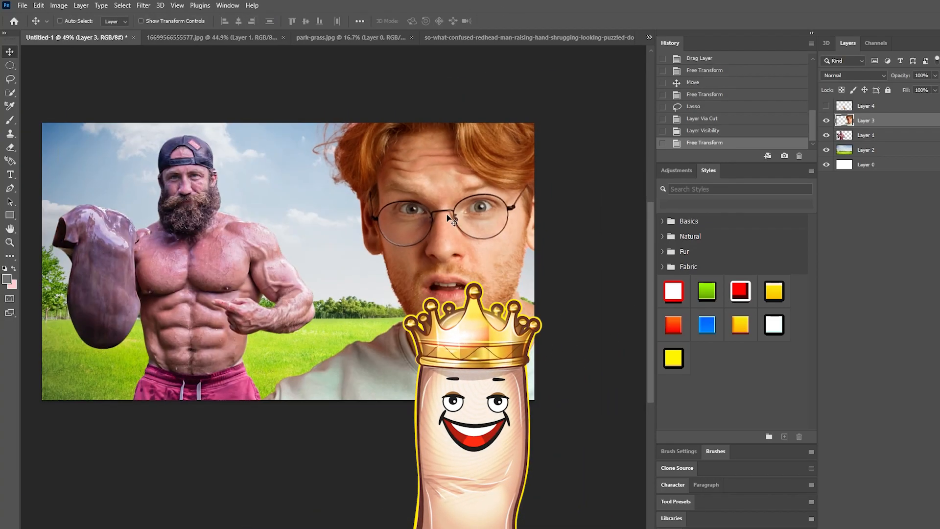
Step: Show the hand on Layer 4 and merge it with Layer 3, saving 1.psd
scroll(401, 302, "up", 3)
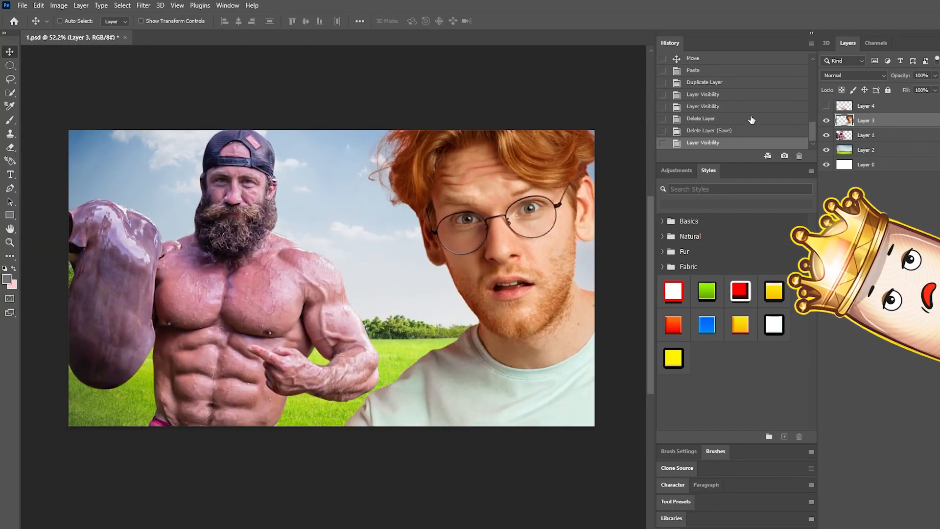
left_click(826, 106)
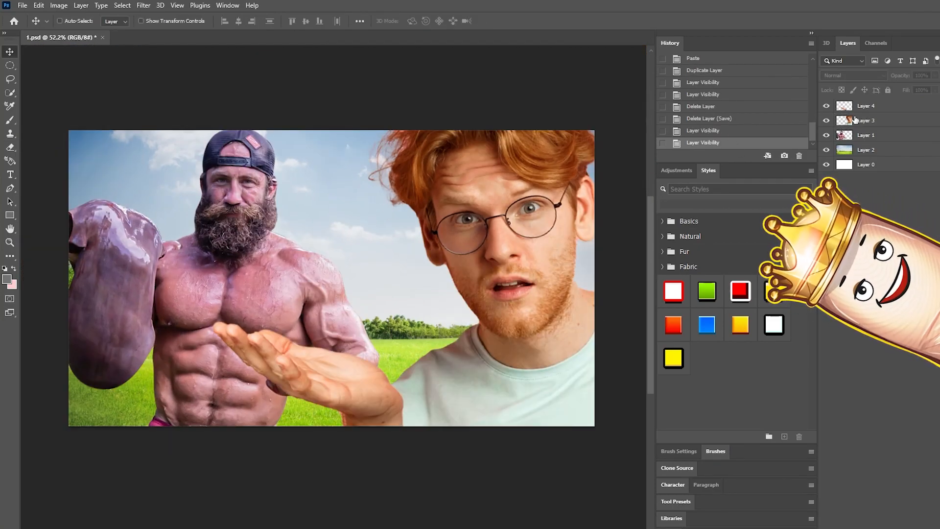
left_click(857, 106)
scroll(409, 191, "up", 2)
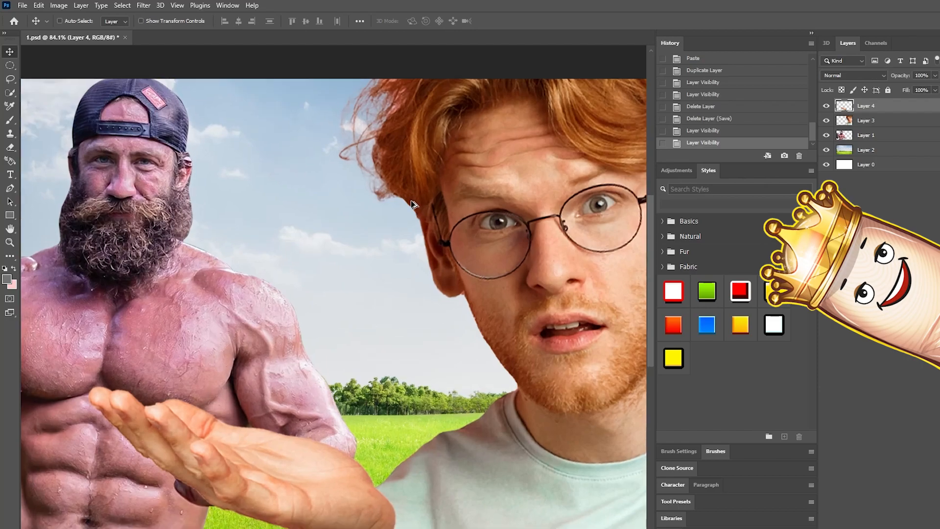
left_click(867, 164, "shift")
right_click(865, 143)
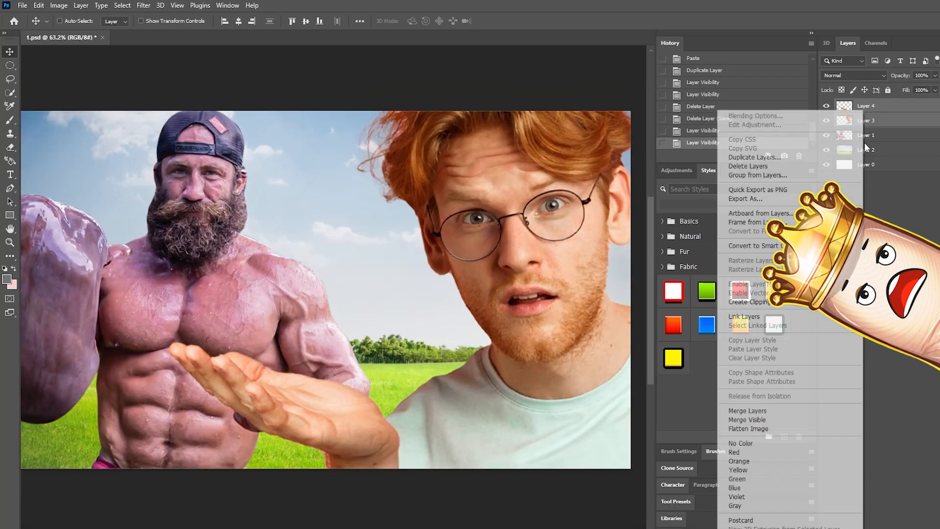
left_click(749, 410)
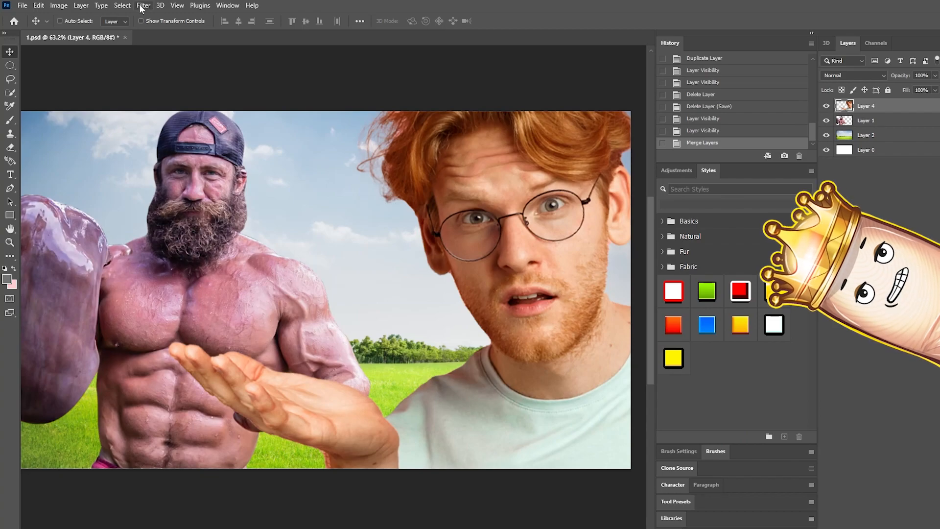
key("ctrl+s")
Step: Apply the Camera Raw Filter to Layer 4: temperature -15, tint +16, exposure +0.20, contrast -7, highlights +5, shadows +65, whites -46, blacks +7
key("shift+ctrl+a")
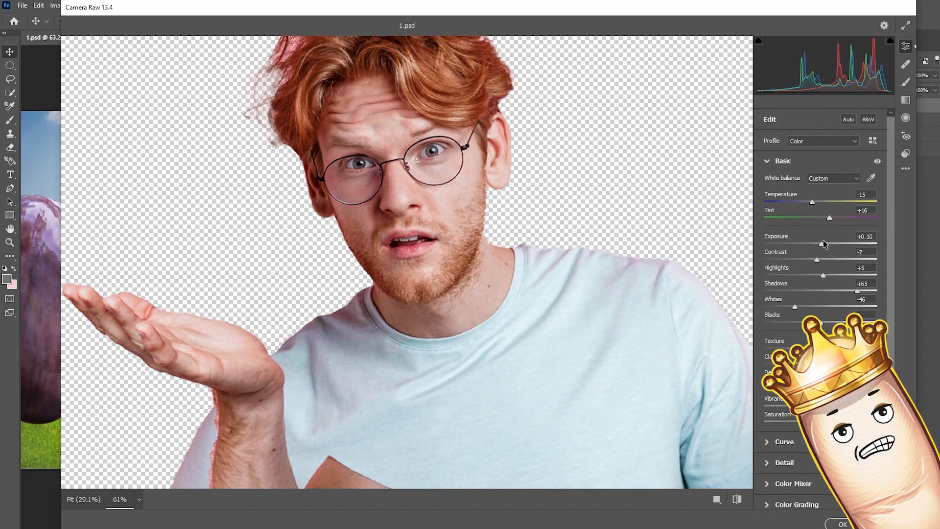
left_click_drag(823, 243, 824, 244)
left_click_drag(822, 323, 825, 324)
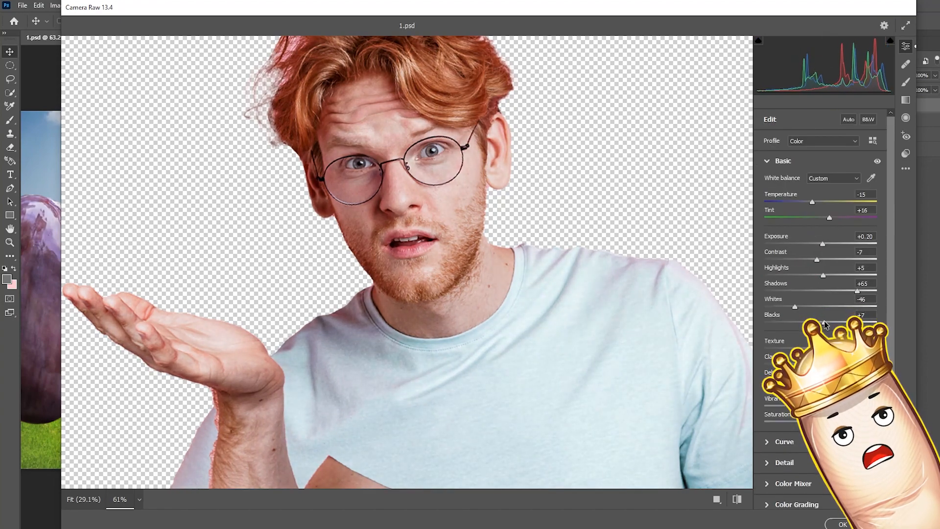
left_click(834, 523)
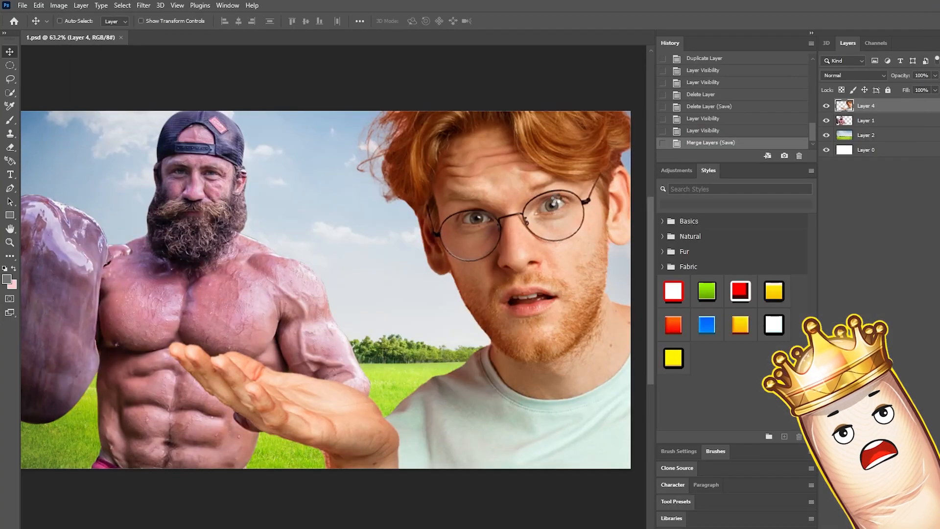
scroll(401, 186, "down", 3)
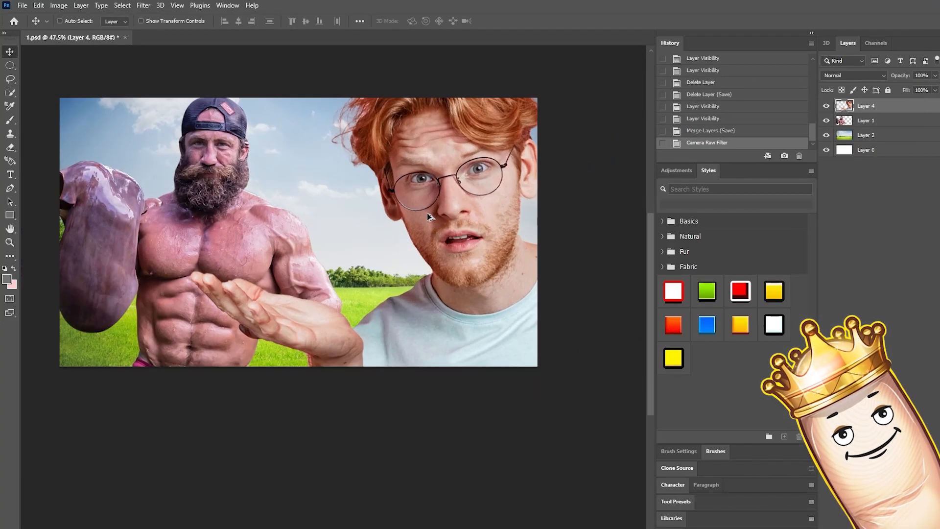
Step: Apply the Camera Raw Filter to the grassy background on Layer 2: temperature -18, tint +21, contrast +34, texture +2, clarity +14, vibrance +14
left_click_drag(430, 170, 444, 192)
left_click(143, 6)
left_click(162, 84)
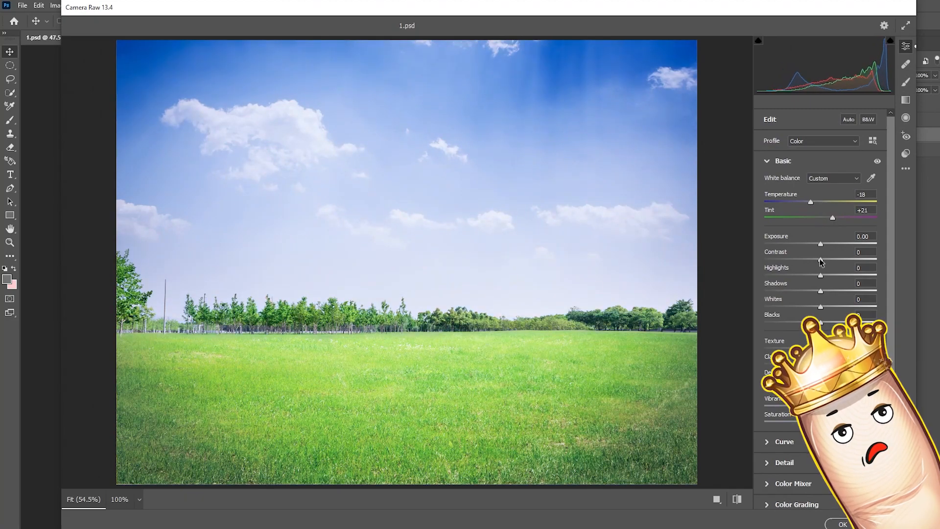
left_click_drag(821, 262, 839, 260)
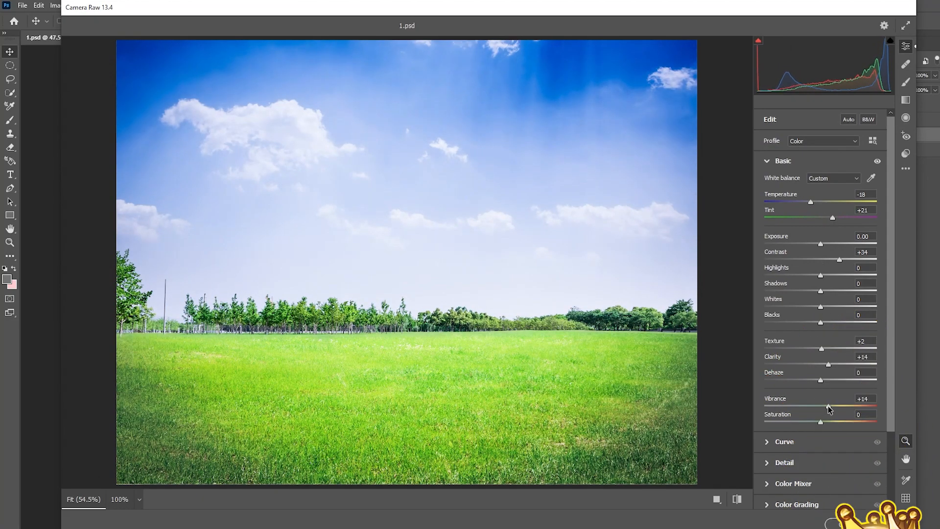
key("Return")
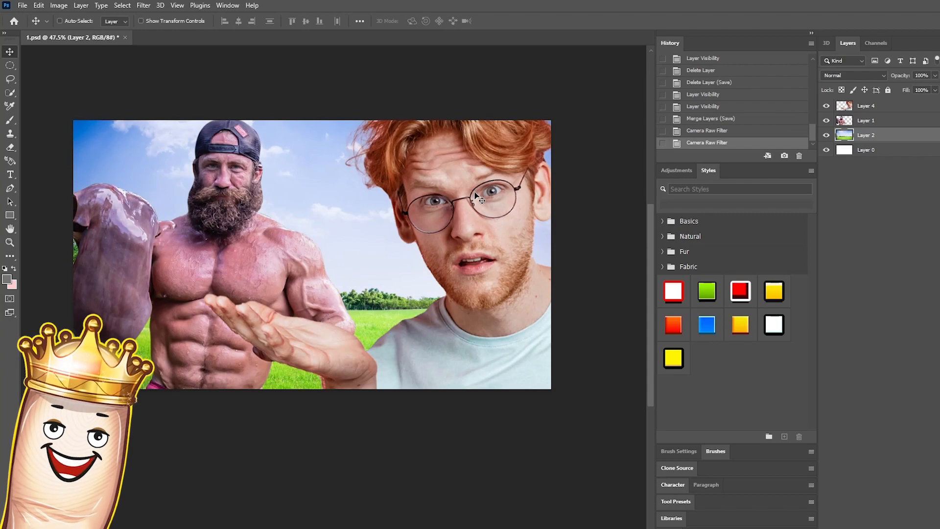
left_click_drag(427, 217, 459, 232)
right_click(866, 113)
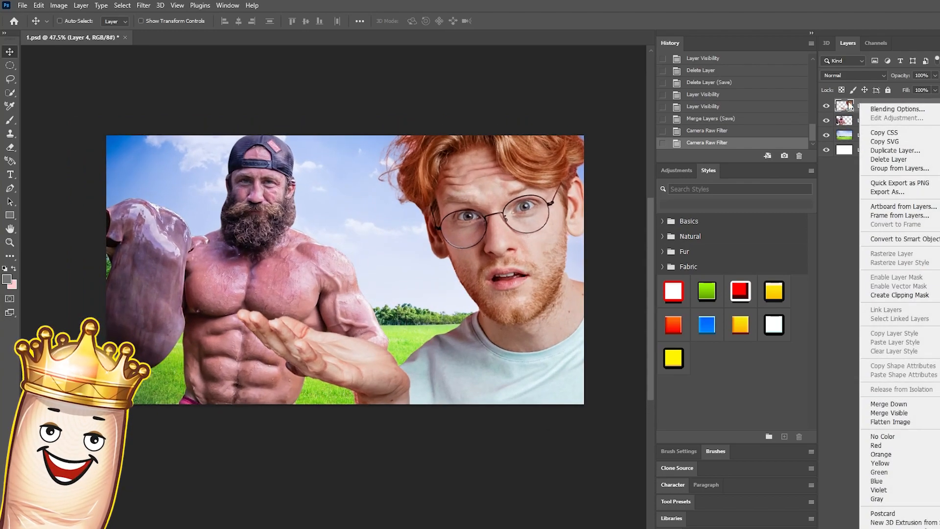
left_click(882, 103)
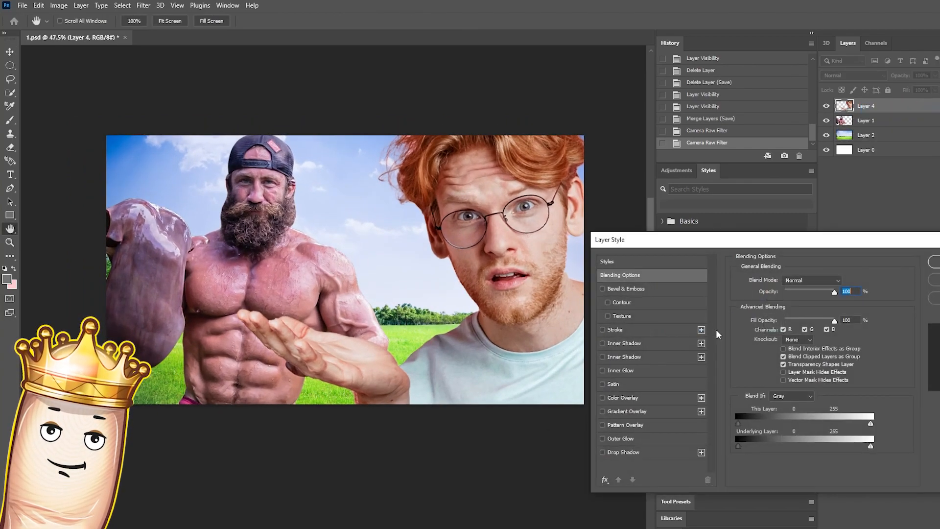
left_click(618, 439)
left_click(754, 287)
type("89ff32")
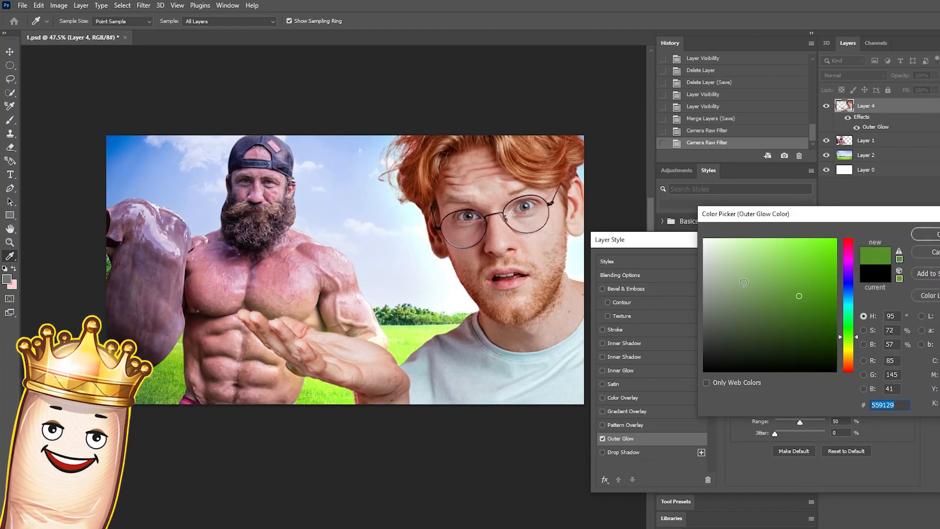
left_click(847, 364)
left_click(797, 238)
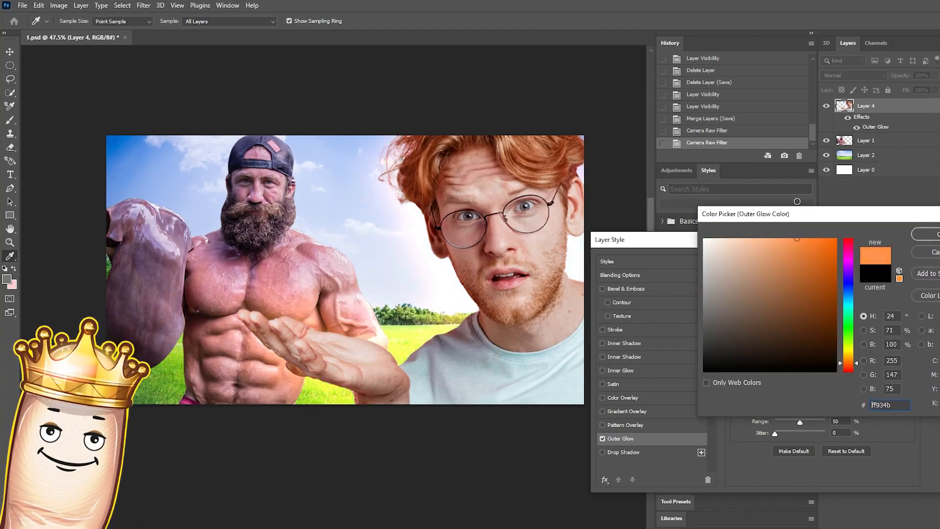
left_click_drag(848, 350, 847, 355)
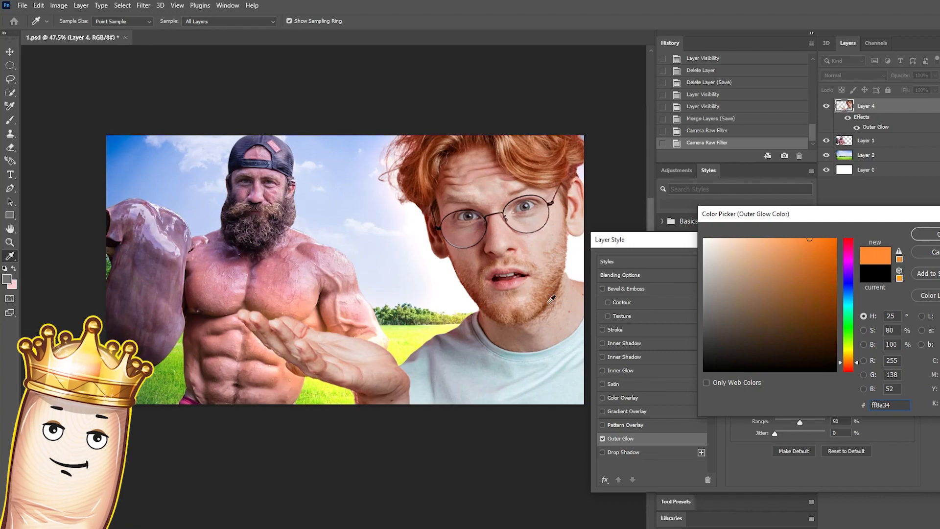
key("Escape")
key("Escape")
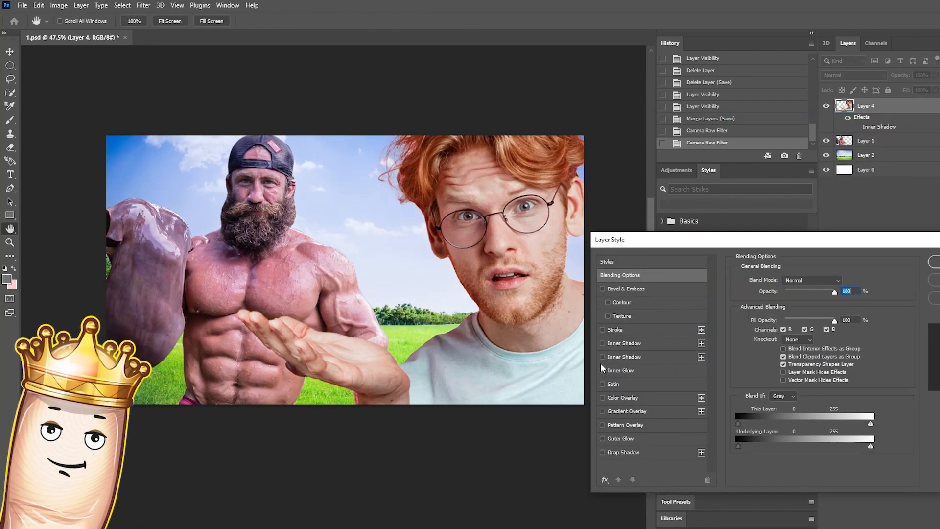
Step: Add an orange (#ff942c) Color Dodge inner glow at 34% opacity to the redhead man on Layer 4
left_click(603, 371)
left_click(762, 317)
left_click_drag(851, 361, 850, 353)
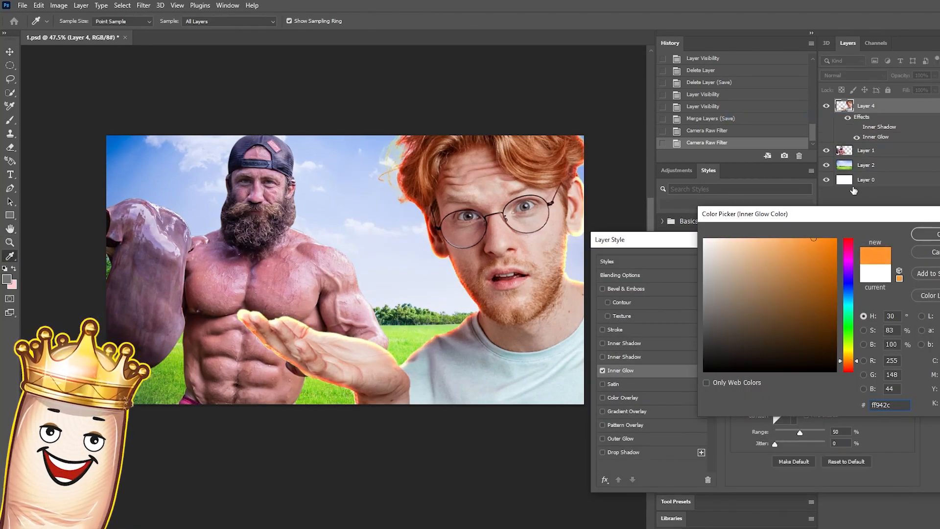
key("Return")
left_click_drag(825, 292, 798, 291)
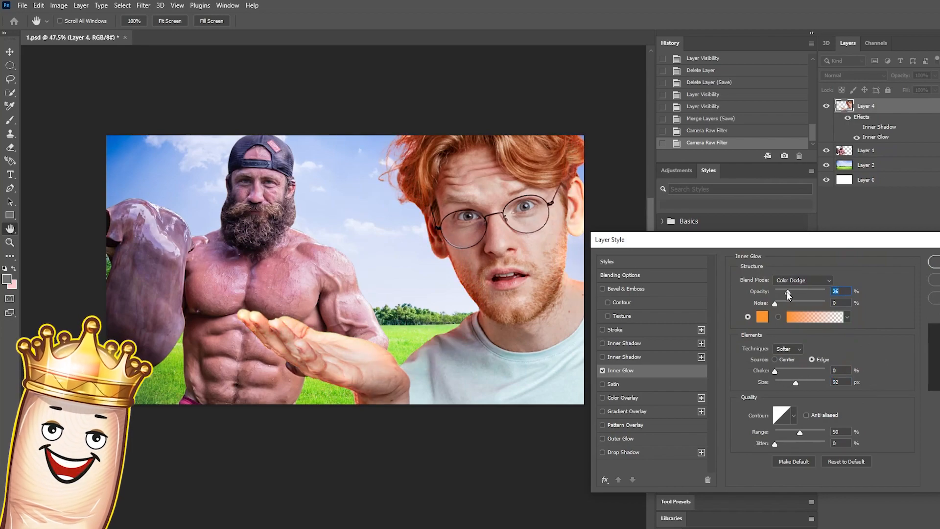
left_click_drag(786, 292, 792, 291)
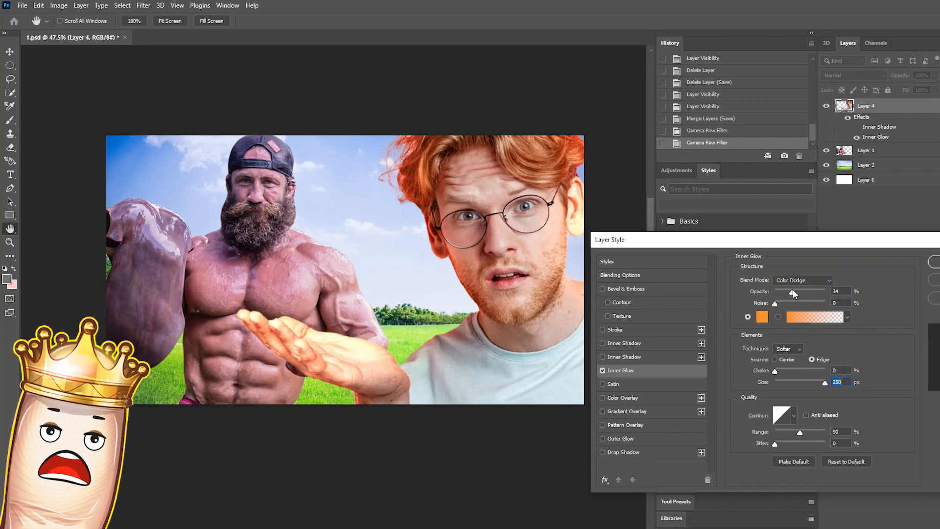
left_click_drag(796, 382, 790, 382)
key("Return")
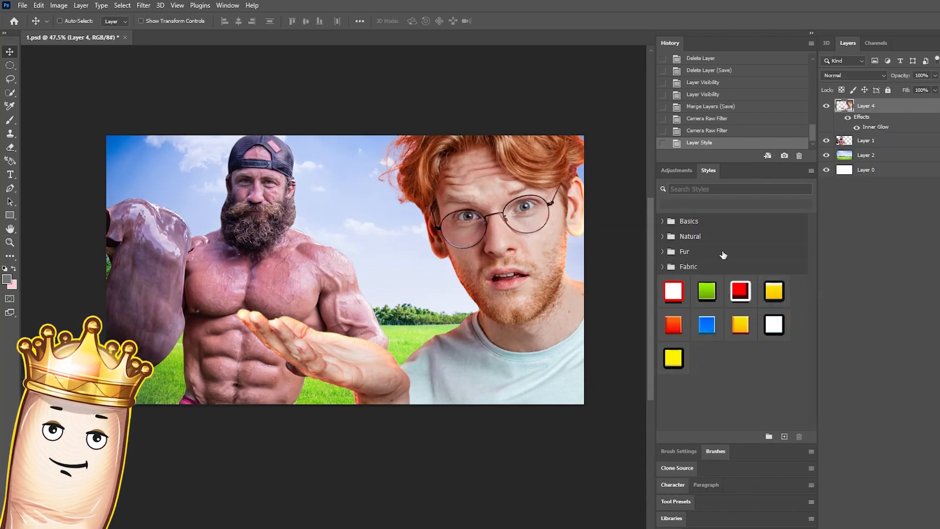
Step: Add an orange Color Dodge inner glow at 61% opacity to the bearded man on Layer 1 and reduce its size
right_click(871, 142)
left_click(754, 116)
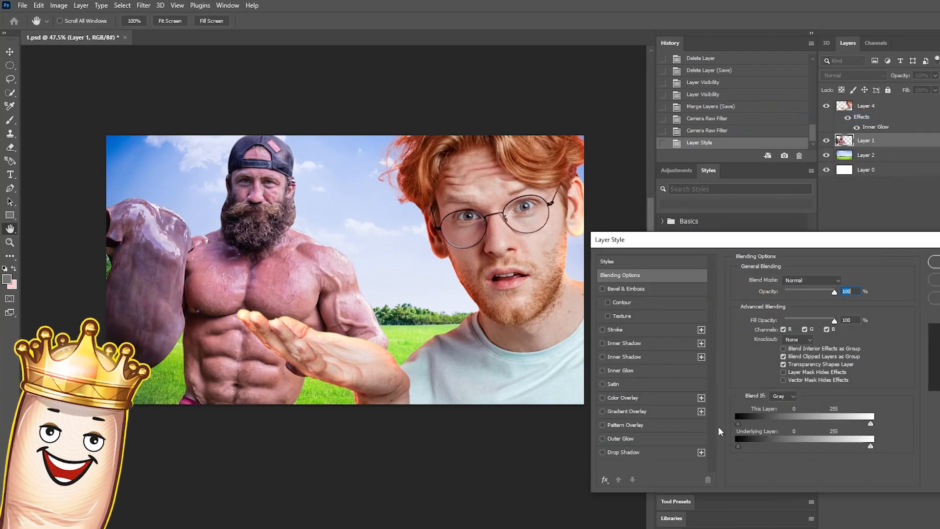
left_click(619, 370)
left_click_drag(824, 382, 811, 382)
left_click_drag(792, 292, 807, 292)
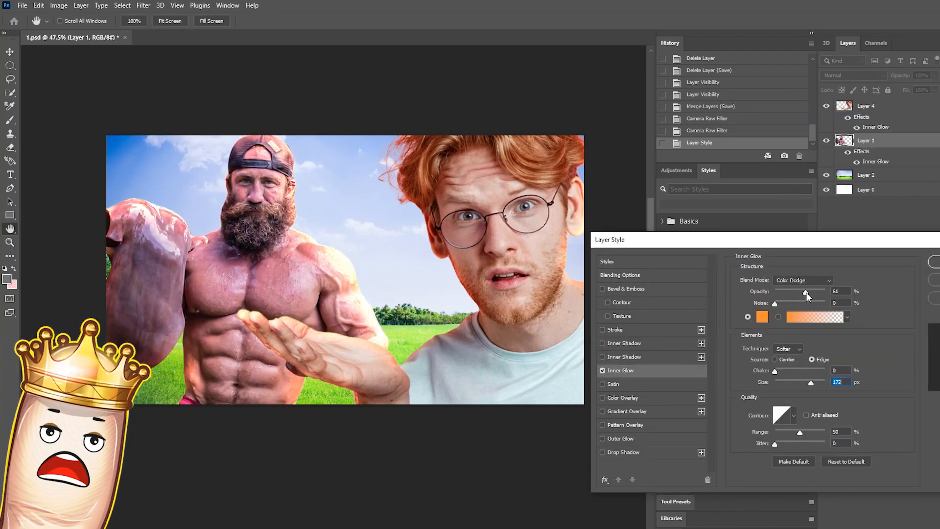
left_click_drag(810, 382, 797, 382)
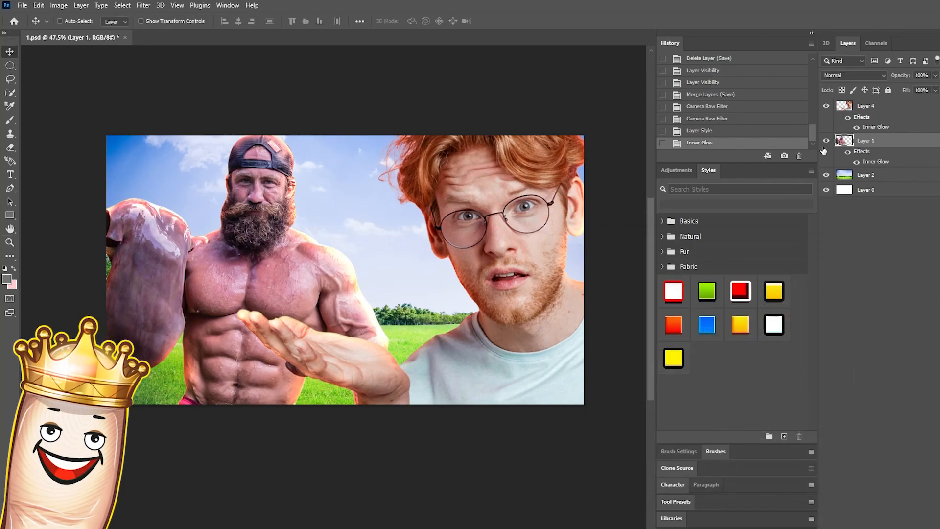
Step: Apply the Camera Raw Filter to the bearded man on Layer 1, slightly raising exposure and highlights and lowering blacks
left_click(144, 5)
left_click(196, 81)
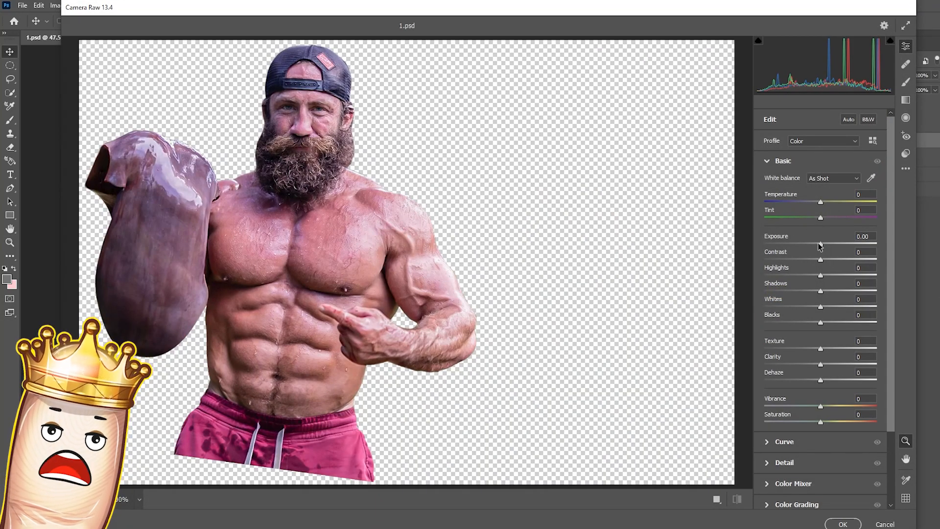
left_click_drag(820, 245, 825, 245)
left_click_drag(821, 323, 814, 319)
left_click_drag(822, 277, 825, 277)
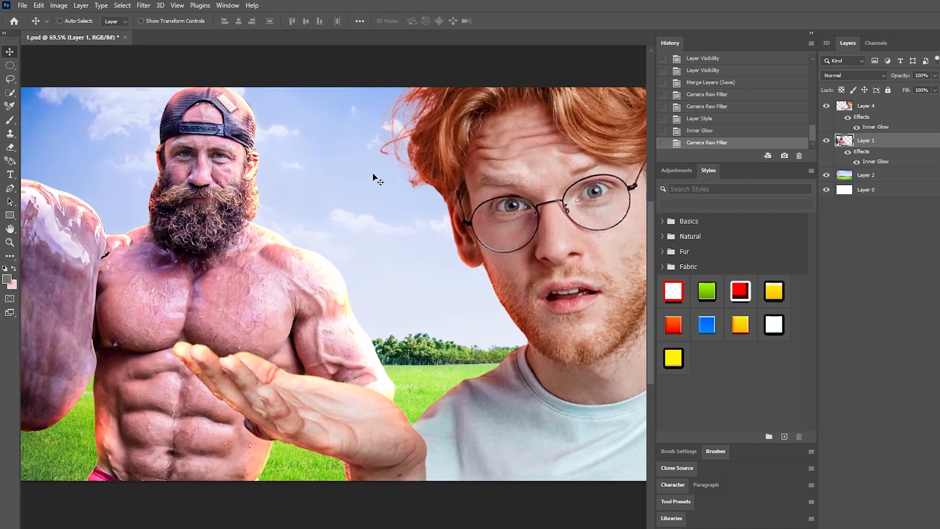
Step: Open grilled-chicken.jpg from the Downloads folder and save 1.psd
left_click(22, 6)
left_click(35, 26)
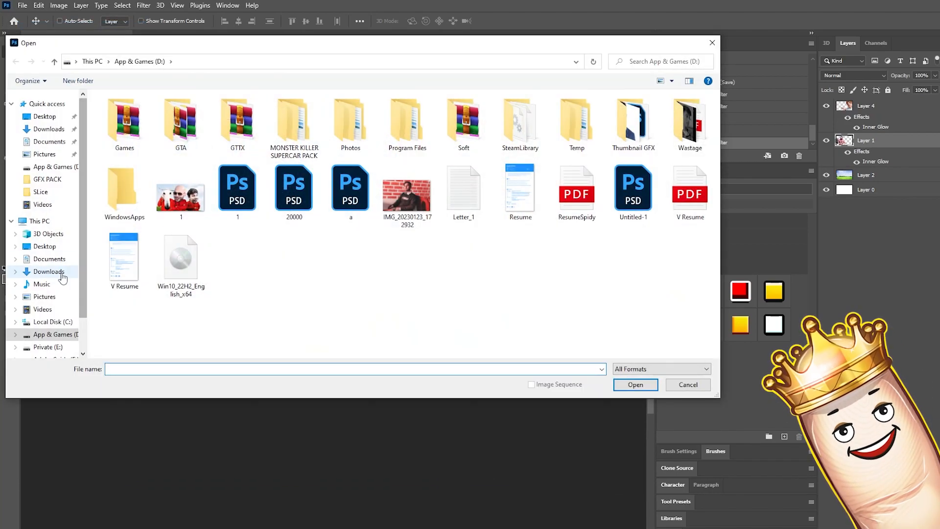
left_click(49, 272)
key("Return")
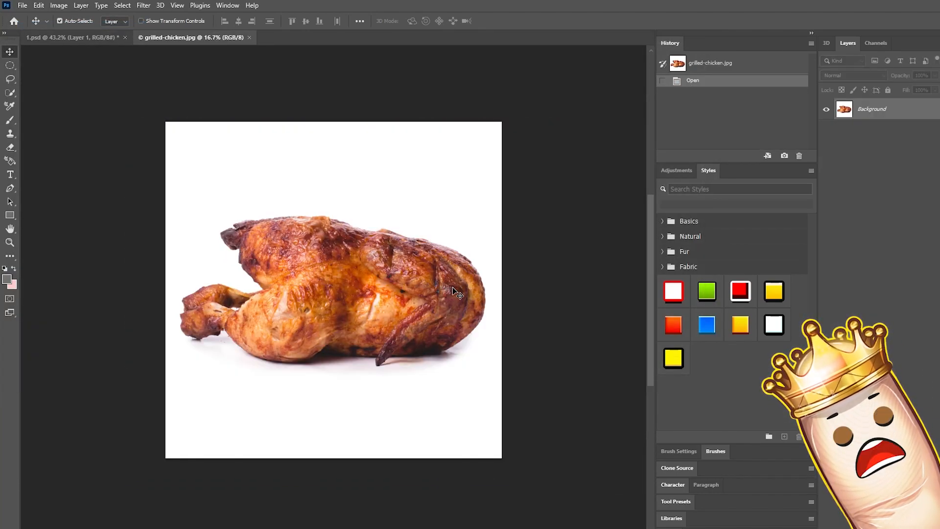
left_click(67, 39)
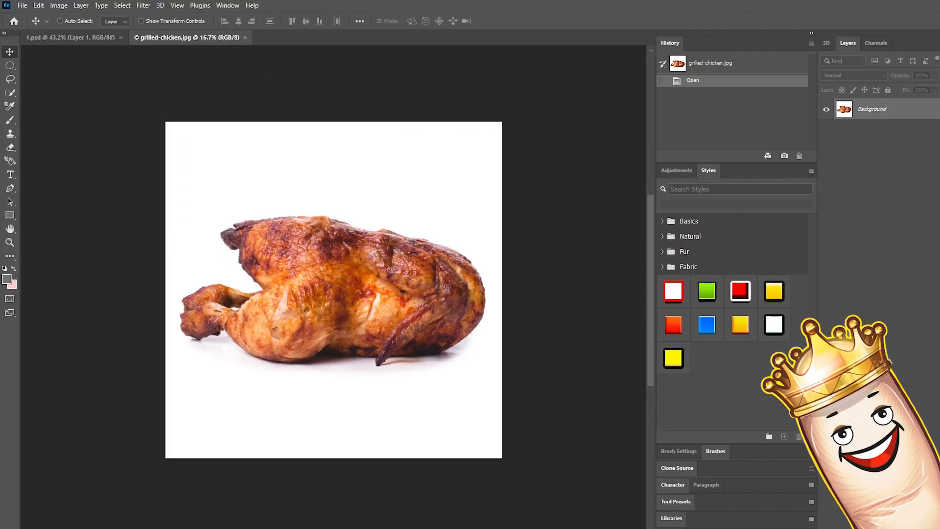
Step: Isolate the grilled chicken with Select Subject onto its own layer and place it in 1.psd over the redhead man's open hand
left_click(8, 93)
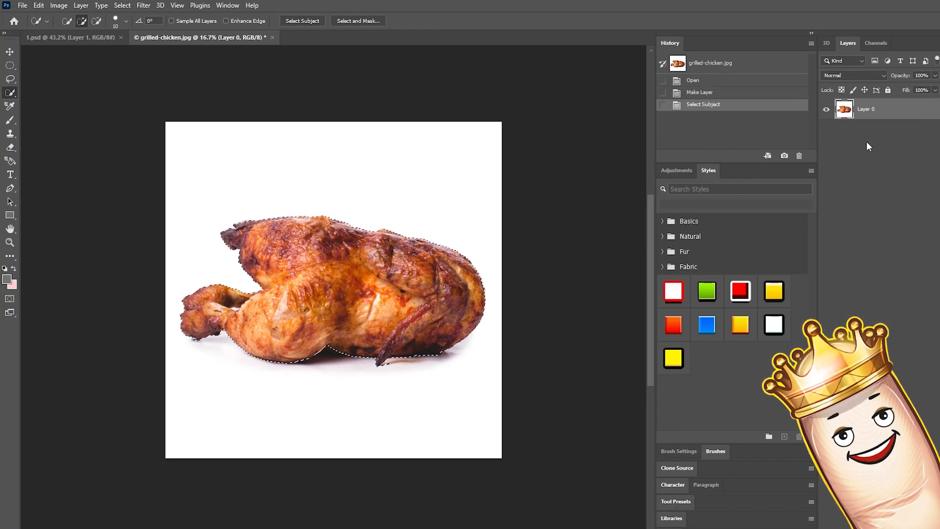
right_click(356, 269)
left_click(392, 353)
left_click(10, 52)
left_click_drag(323, 279, 94, 59)
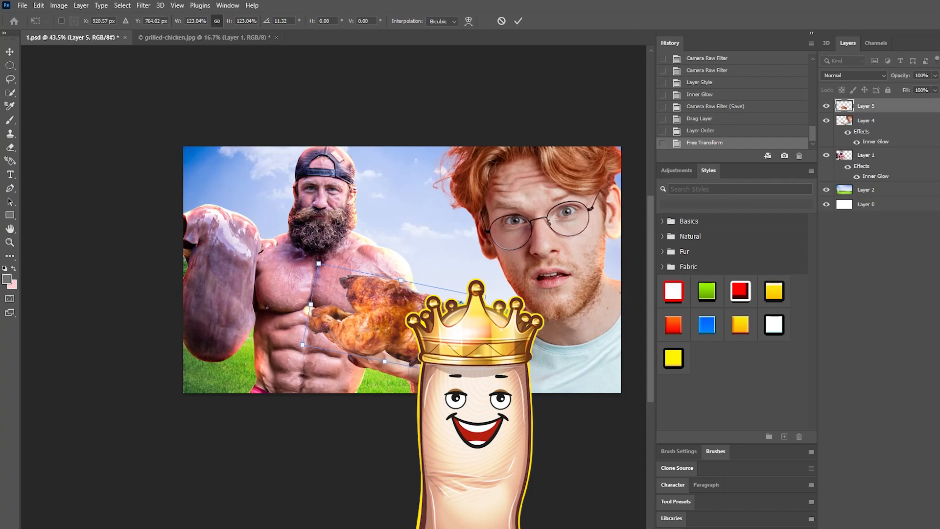
mouse_move(426, 313)
left_mouse_down()
mouse_move(431, 294)
mouse_move(440, 310)
left_mouse_up()
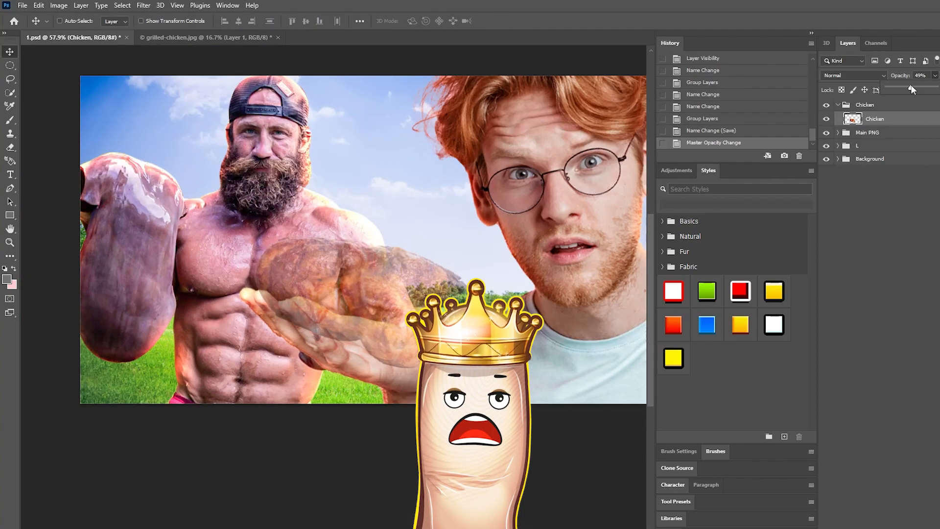
Step: Lower the Chicken layer's opacity to 34% and open the Eraser's brush settings for a softer tip
left_click_drag(911, 84, 905, 89)
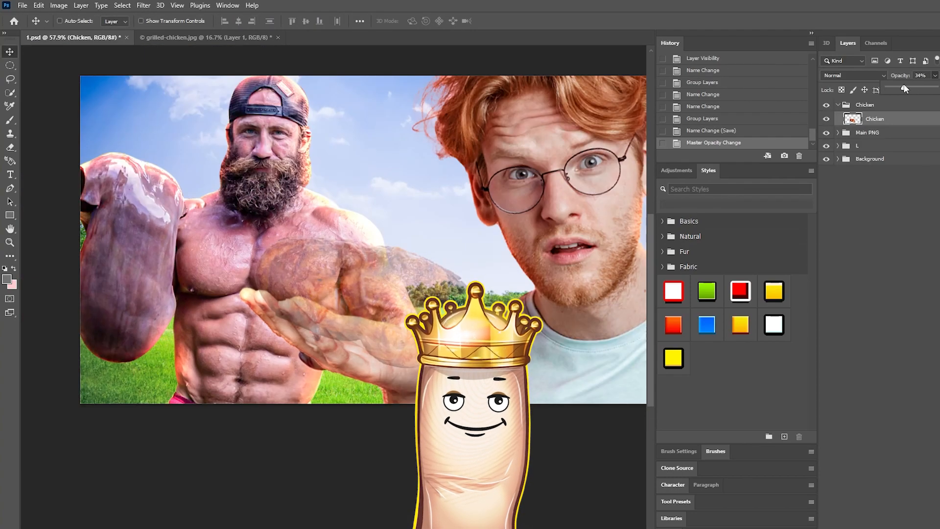
left_click(11, 147)
scroll(317, 263, "up", 5)
mouse_move(335, 307)
left_mouse_down()
mouse_move(317, 262)
mouse_move(328, 290)
mouse_move(388, 306)
left_mouse_up()
key("ctrl+z")
left_click(75, 21)
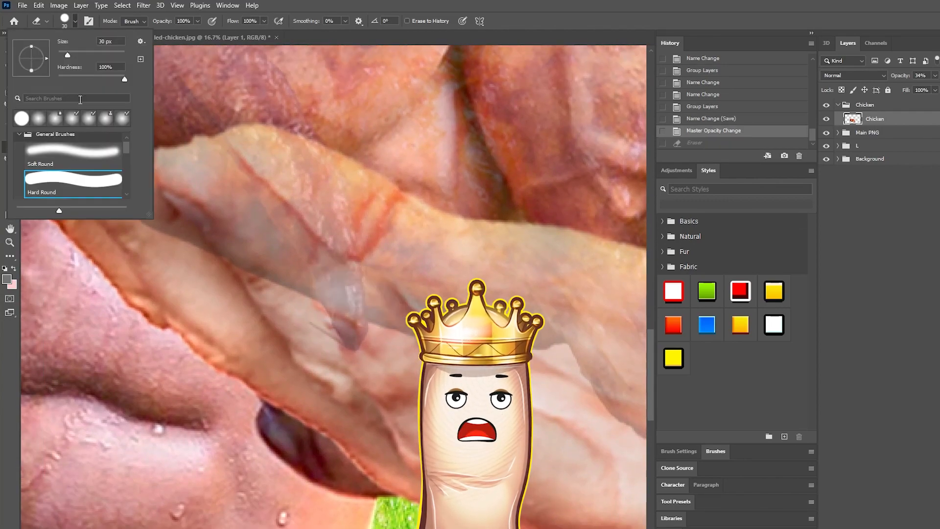
Step: Close grilled-chicken.jpg and erase the parts of the Chicken layer that cover the redhead man's fingers
left_click(273, 39)
left_click(274, 38)
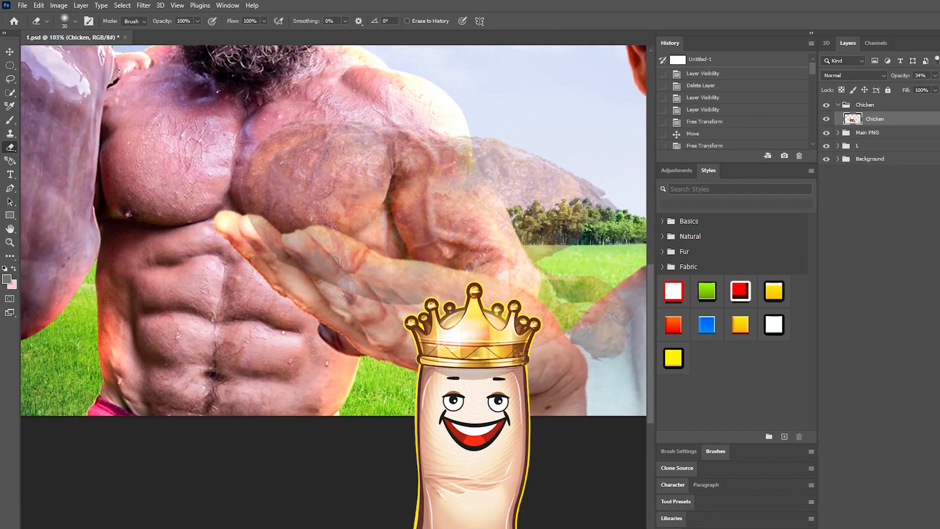
scroll(333, 262, "up", 3)
mouse_move(369, 319)
left_mouse_down()
mouse_move(379, 296)
mouse_move(372, 264)
left_mouse_up()
left_click(411, 320)
key("ctrl+z")
scroll(411, 320, "up", 3)
mouse_move(382, 299)
left_mouse_down()
mouse_move(346, 279)
mouse_move(329, 293)
left_mouse_up()
scroll(346, 279, "down", 4)
left_click(337, 289)
scroll(231, 200, "up", 2)
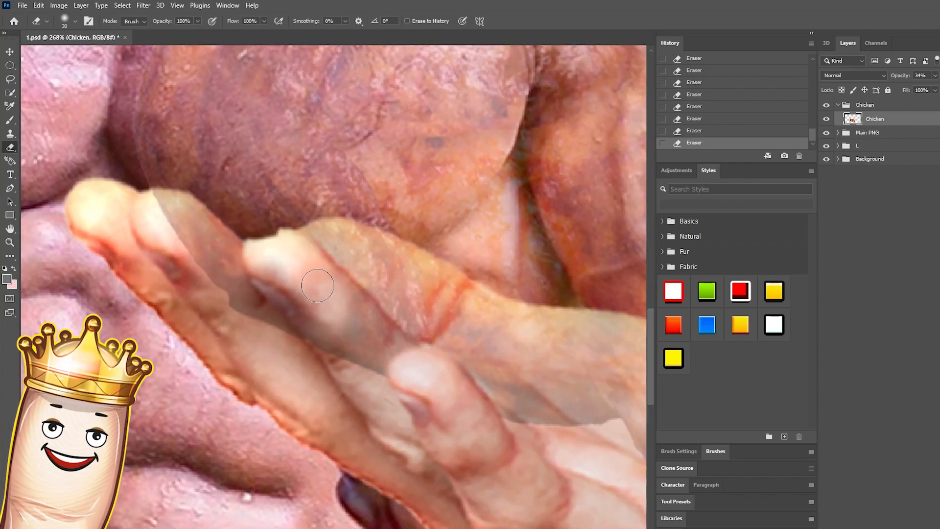
left_click_drag(300, 324, 171, 213)
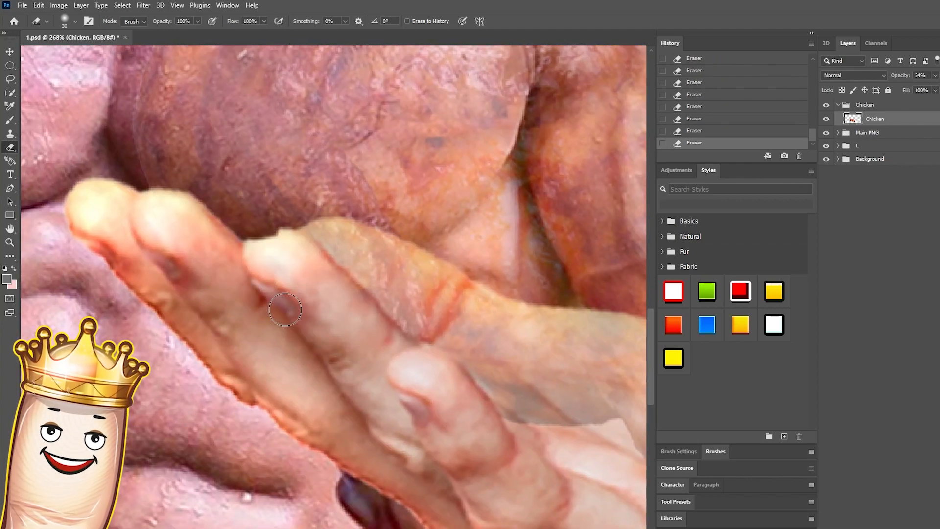
Step: Set the Chicken layer's opacity back to 100% and erase the leftover chicken edges around the fingertips
scroll(248, 281, "down", 15)
left_click(934, 75)
left_click_drag(901, 87, 937, 87)
scroll(263, 279, "up", 18)
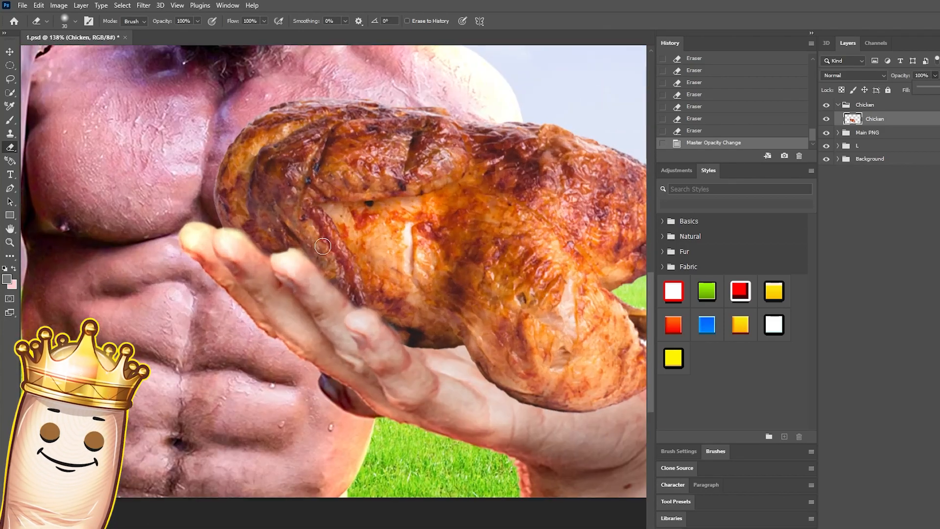
left_click(263, 279)
key("ctrl+z")
left_click(292, 266)
left_click(282, 260)
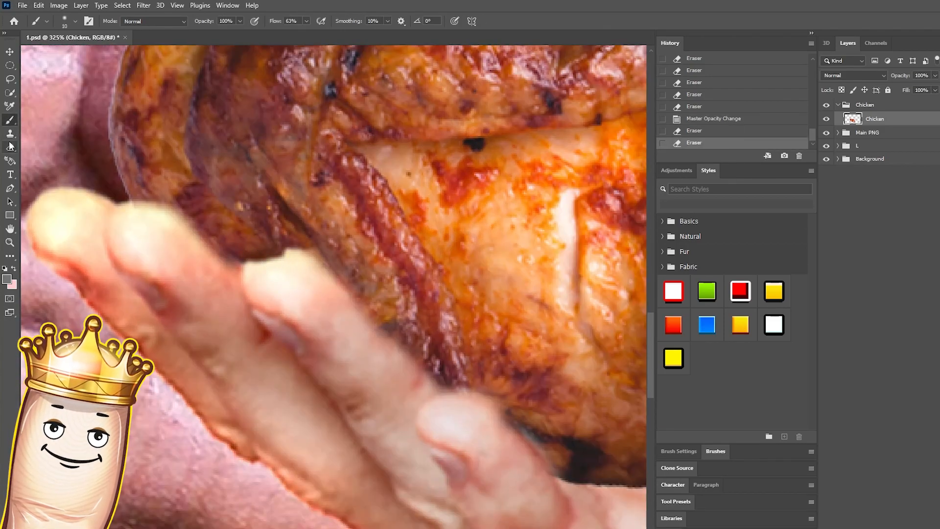
Step: Retouch the fingertips on the Main Charat layer with the Clone Stamp and brush soft black shadows under the chicken on a new layer
left_click(10, 134)
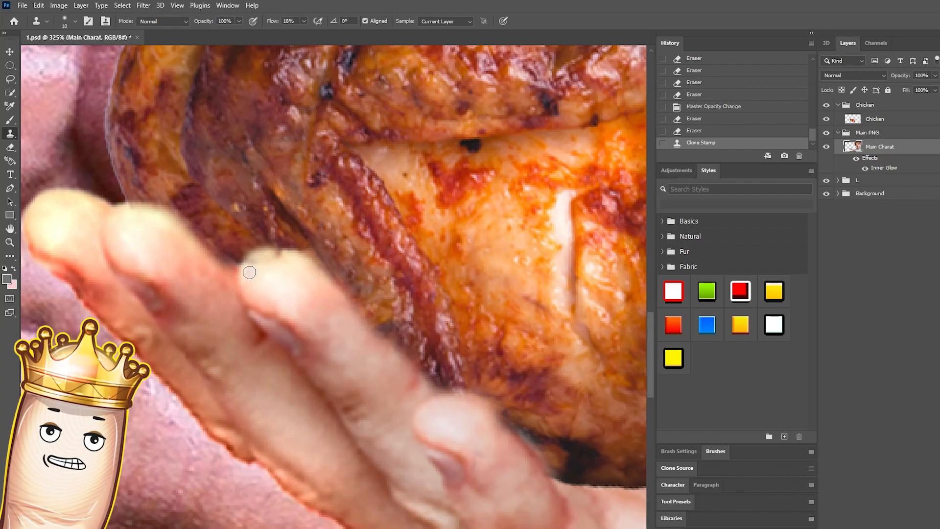
scroll(363, 327, "down", 4)
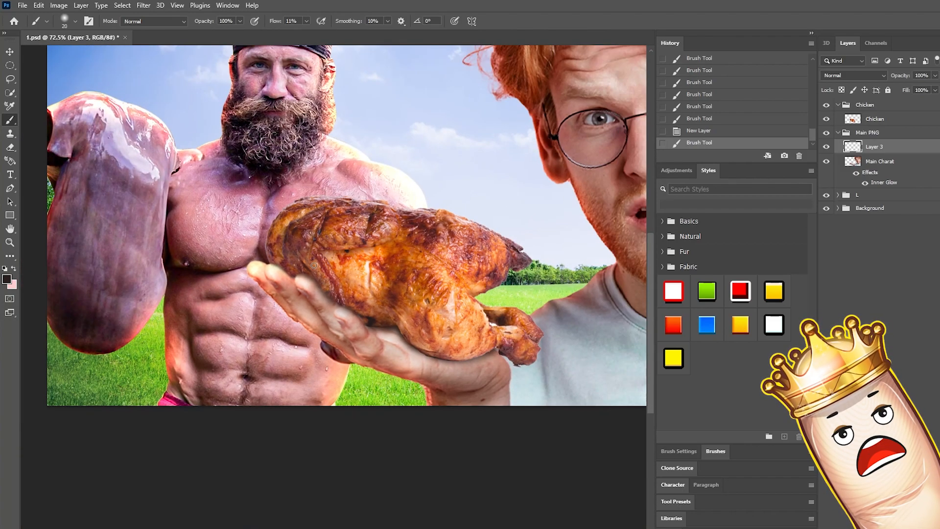
Step: Adjust the grilled chicken's colours with Hue/Saturation
key("ctrl+u")
left_click_drag(793, 332, 844, 332)
left_click(894, 338)
left_click_drag(768, 305, 844, 305)
mouse_move(793, 332)
left_mouse_down()
mouse_move(739, 325)
mouse_move(776, 332)
left_mouse_up()
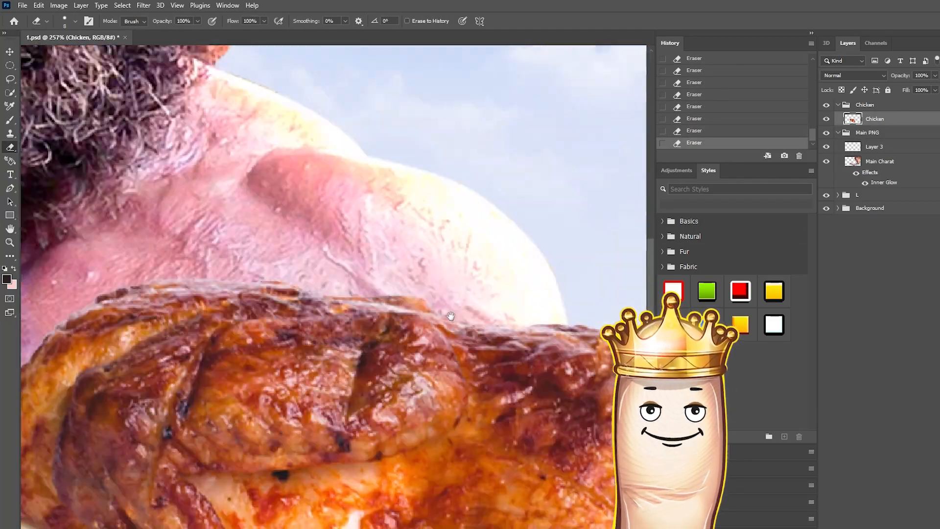
Step: Save the edited 1.psd composite
scroll(451, 316, "down", 8)
key("ctrl+s")
left_click_drag(335, 245, 306, 238)
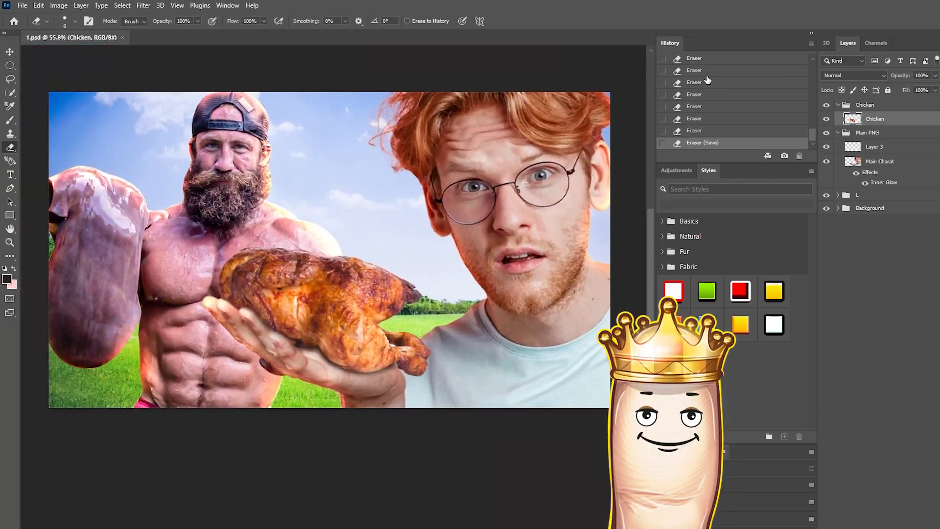
Step: Apply the Camera Raw Filter to the Chicken layer with temperature +10, exposure +0.35, contrast +25, texture +24 and dehaze +41
left_click(144, 5)
left_click(163, 84)
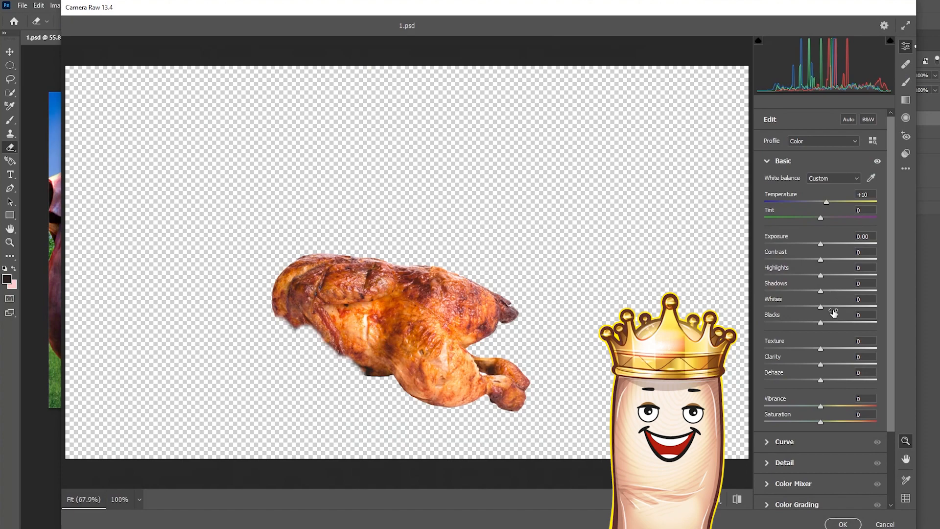
left_click_drag(821, 378, 846, 372)
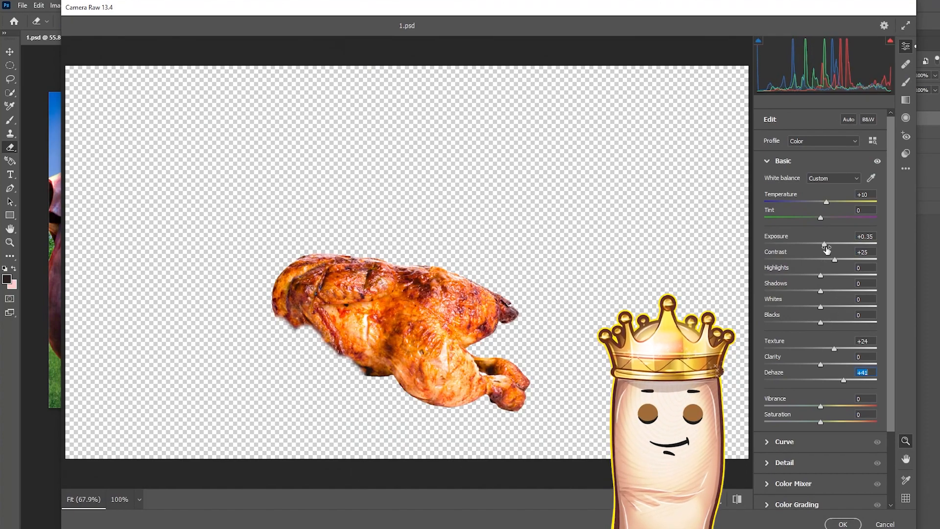
left_click(843, 524)
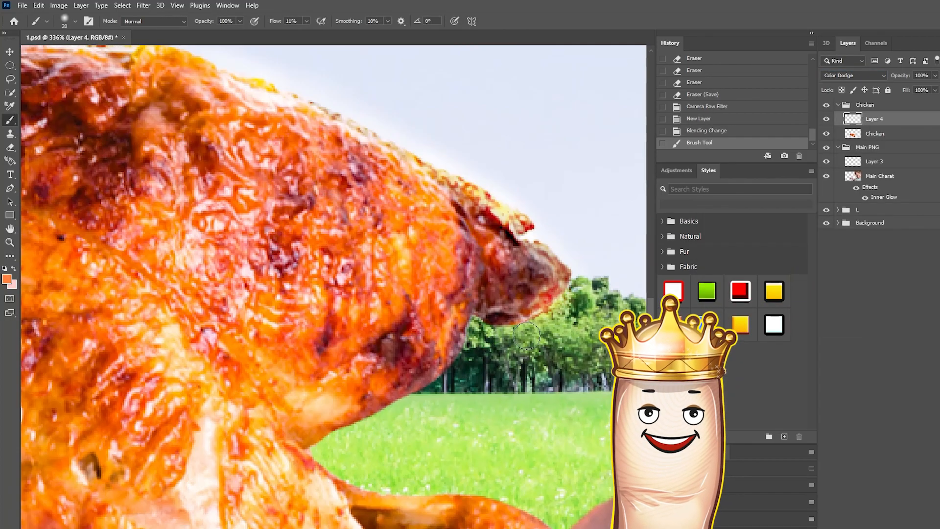
Step: Clip the Color Dodge Layer 4 to the Chicken layer and brush soft cream light onto the fingertips on Layer 3 at 16% flow
right_click(876, 119)
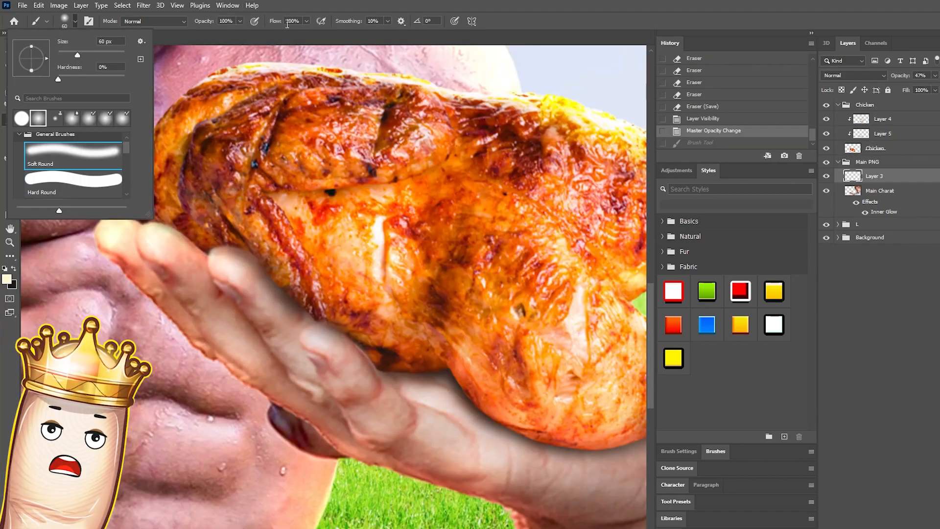
left_click(306, 21)
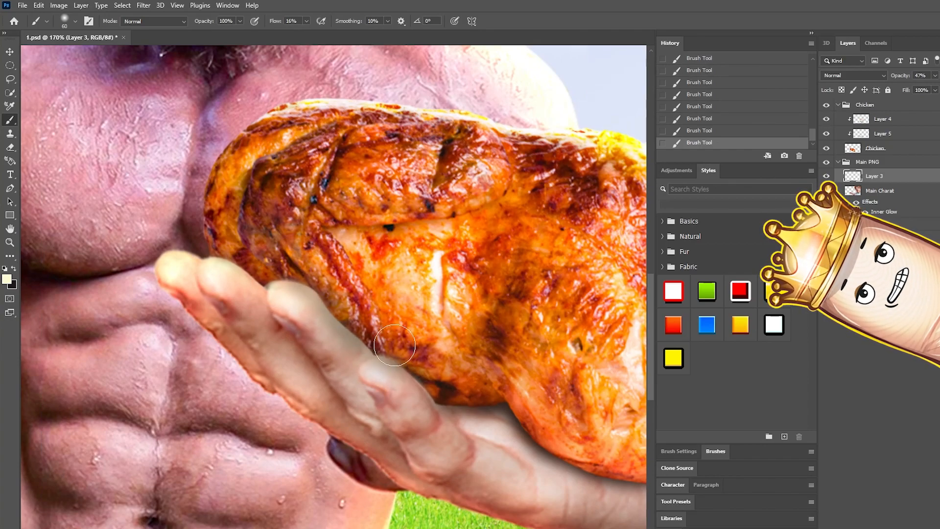
scroll(225, 190, "down", 12)
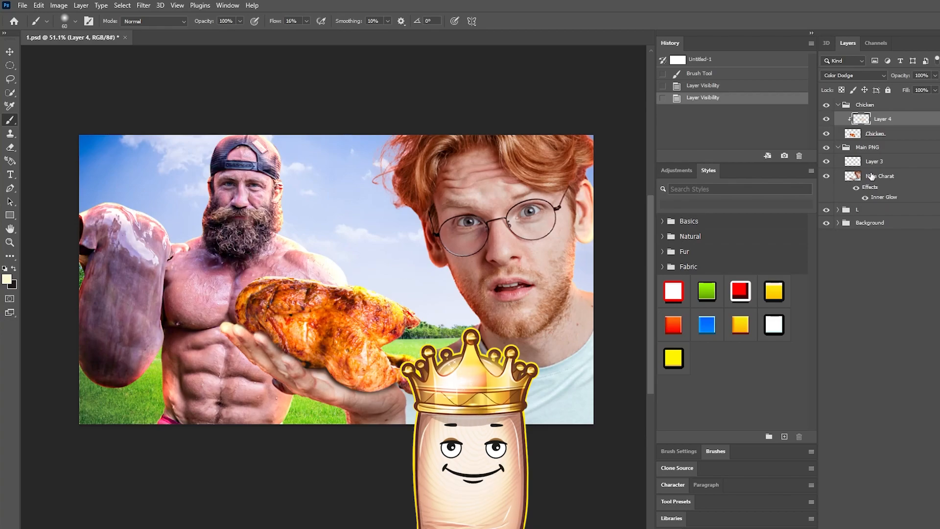
Step: Apply the Camera Raw Filter to the Main Charat layer, raising exposure and setting highlights +18, texture +11 and clarity +7
left_click(871, 177)
left_click(143, 6)
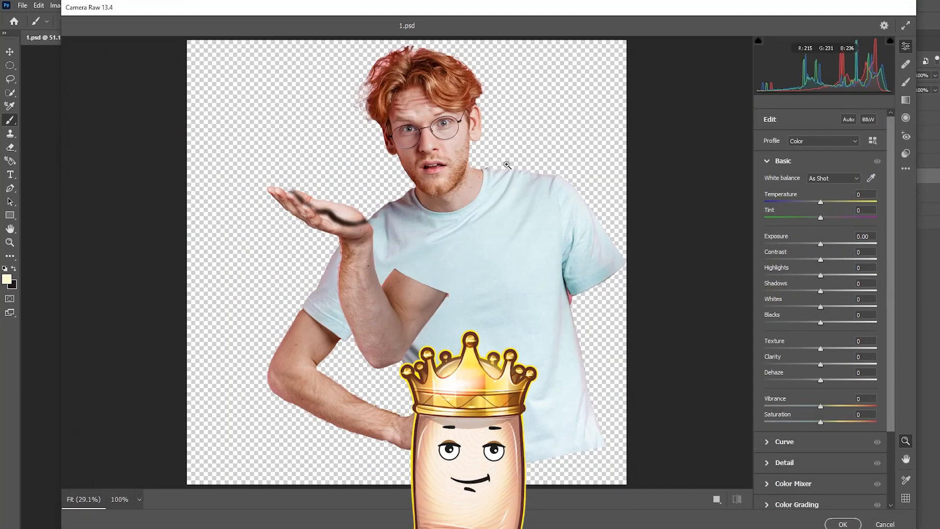
left_click(482, 168)
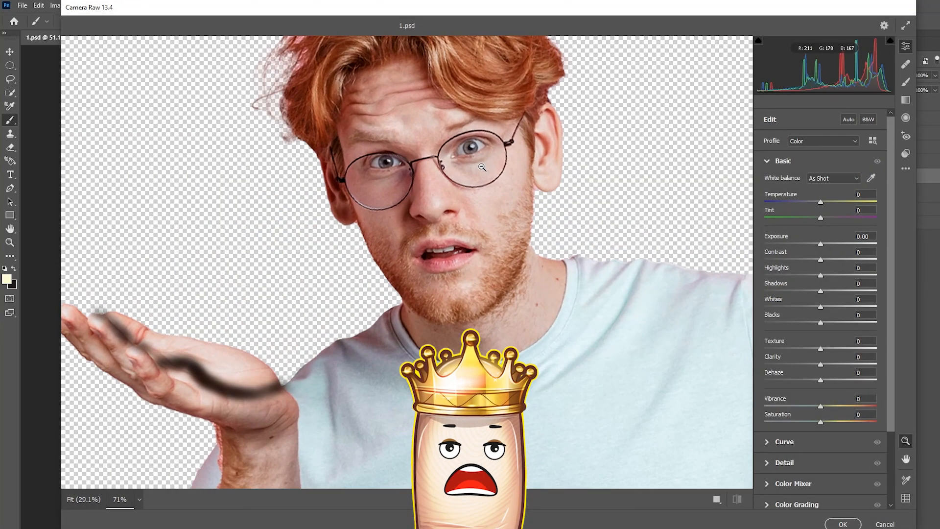
left_click_drag(821, 244, 825, 244)
left_click_drag(827, 349, 825, 364)
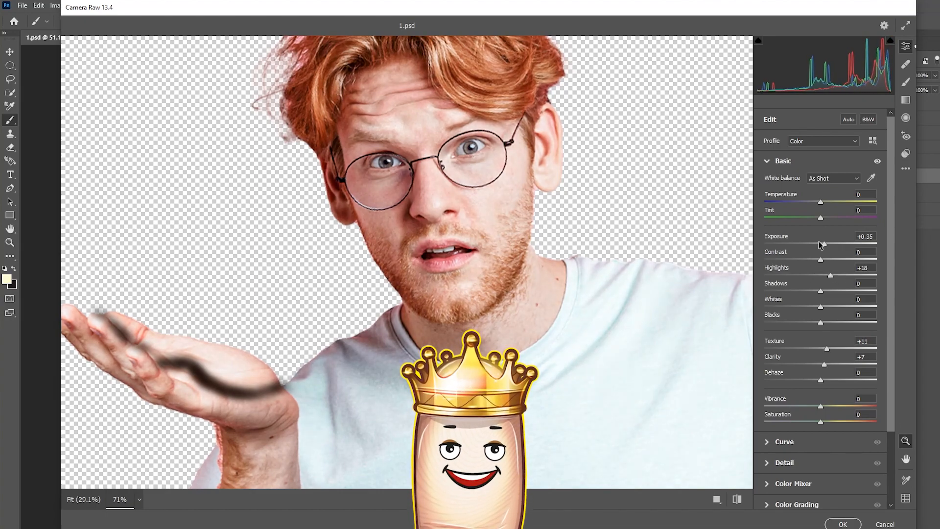
left_click_drag(823, 244, 827, 244)
key("Return")
Step: Add a Glow layer clipped to Main Charat in Linear Dodge (Add) mode and brush red highlight strokes along the shirt's shoulder
scroll(477, 252, "up", 3)
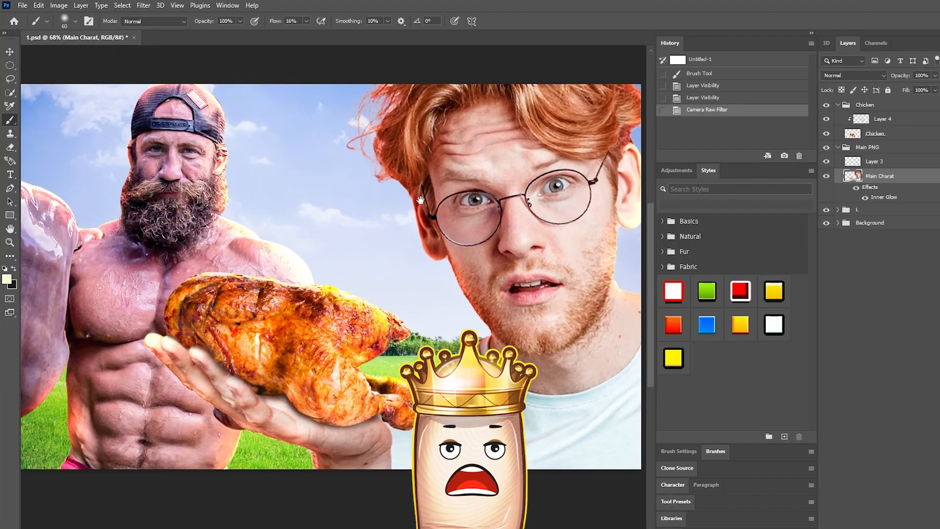
scroll(421, 200, "up", 3)
key("ctrl+shift+alt+n")
double_click(875, 175)
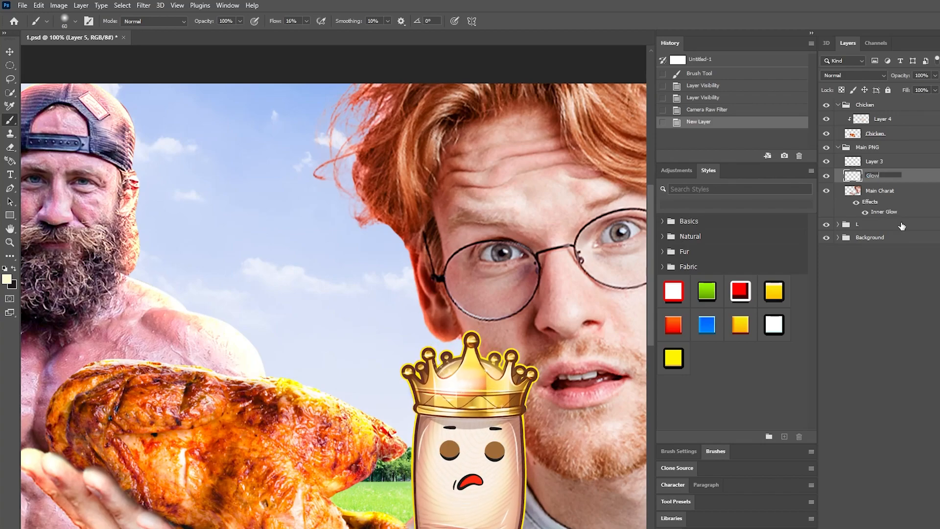
type("Glow")
key("Return")
left_click_drag(546, 225, 470, 220)
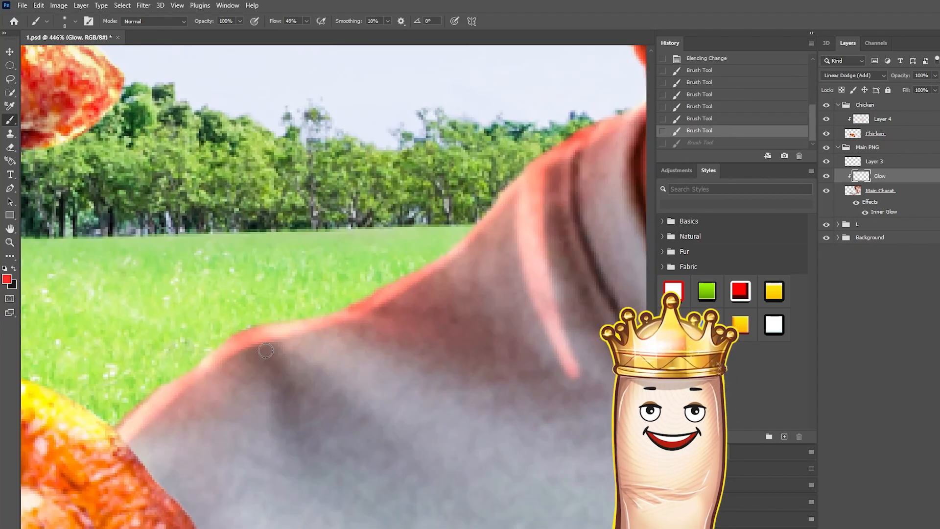
mouse_move(372, 463)
left_mouse_down()
mouse_move(313, 342)
mouse_move(340, 341)
left_mouse_up()
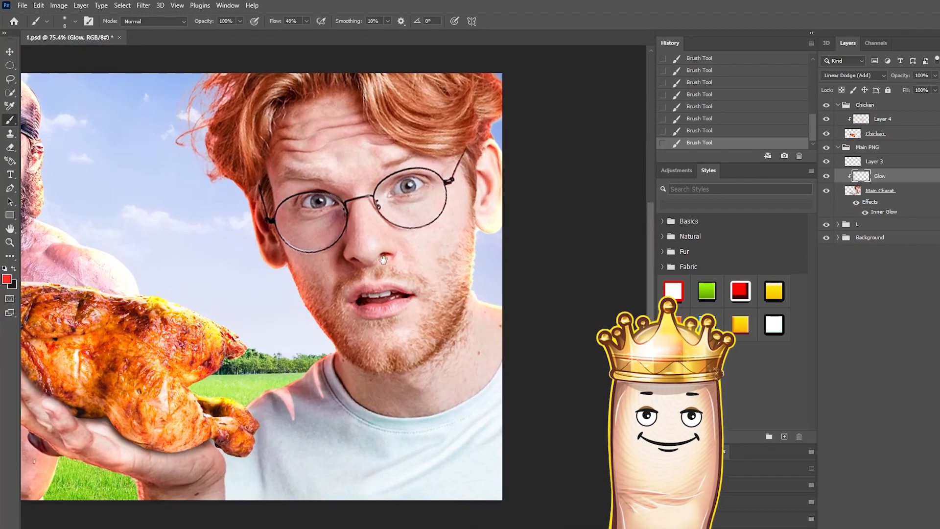
Step: Desaturate the Glow layer to -100 with Hue/Saturation and lower its opacity to 55%
key("ctrl+u")
mouse_move(793, 332)
left_mouse_down()
mouse_move(756, 330)
mouse_move(775, 332)
left_mouse_up()
type("0")
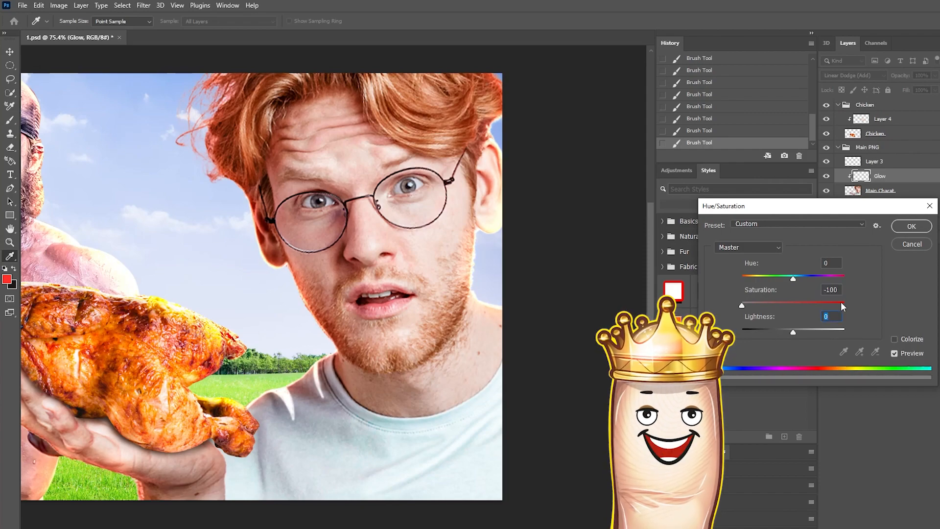
left_click(909, 231)
left_click(916, 84)
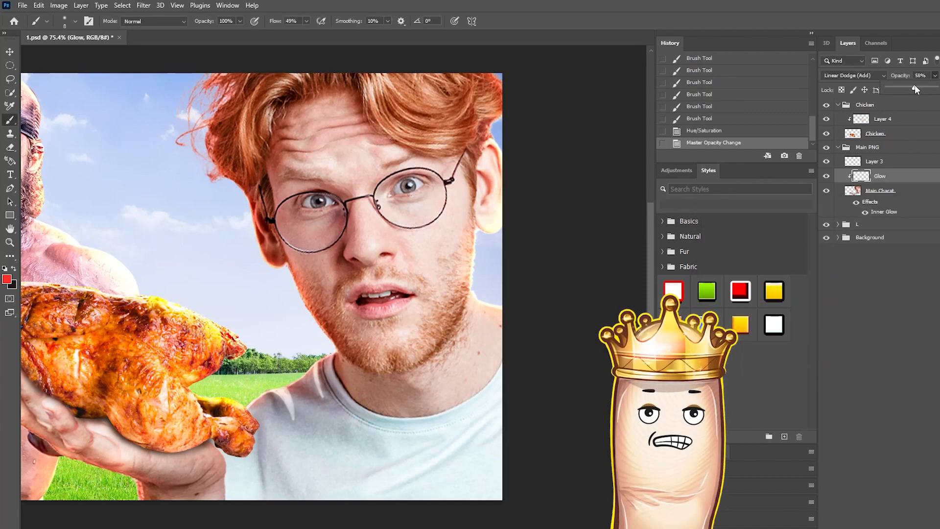
Step: Soften the ends of the glow strokes on the shirt's shoulder with a soft 40 px eraser at 29% flow
left_click_drag(603, 283, 633, 251)
key("e")
scroll(323, 369, "up", 10)
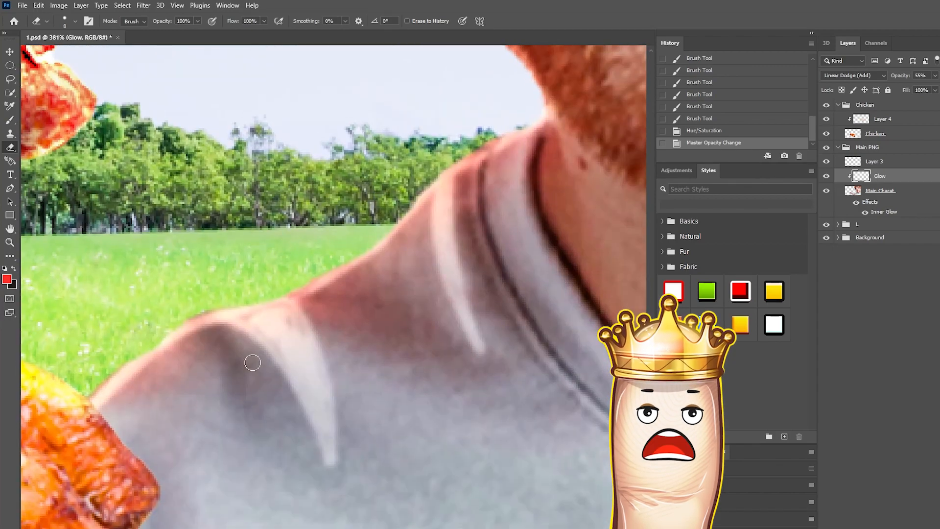
left_click(252, 363)
key("ctrl+z")
left_click(74, 21)
left_click(262, 30)
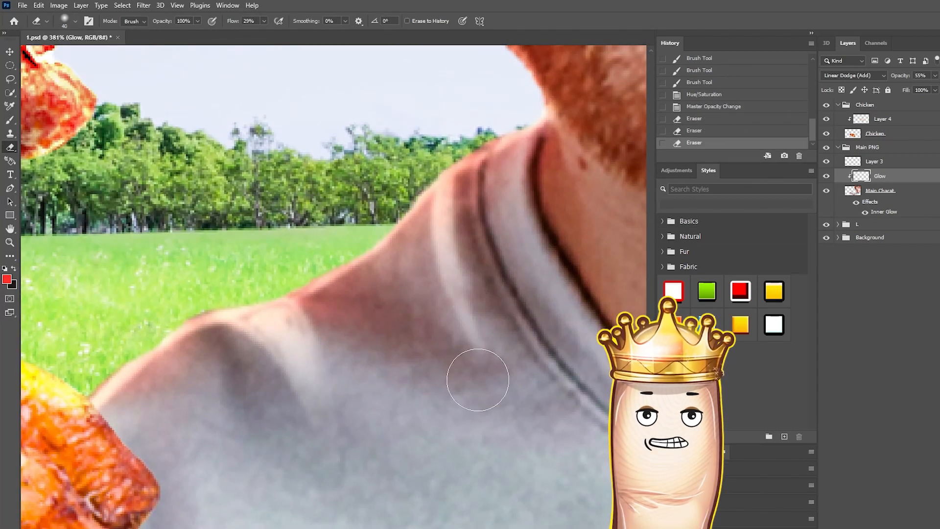
Step: Save 1.psd and review the whole composite at different magnifications
scroll(342, 318, "down", 8)
key("ctrl+s")
scroll(342, 318, "up", 2)
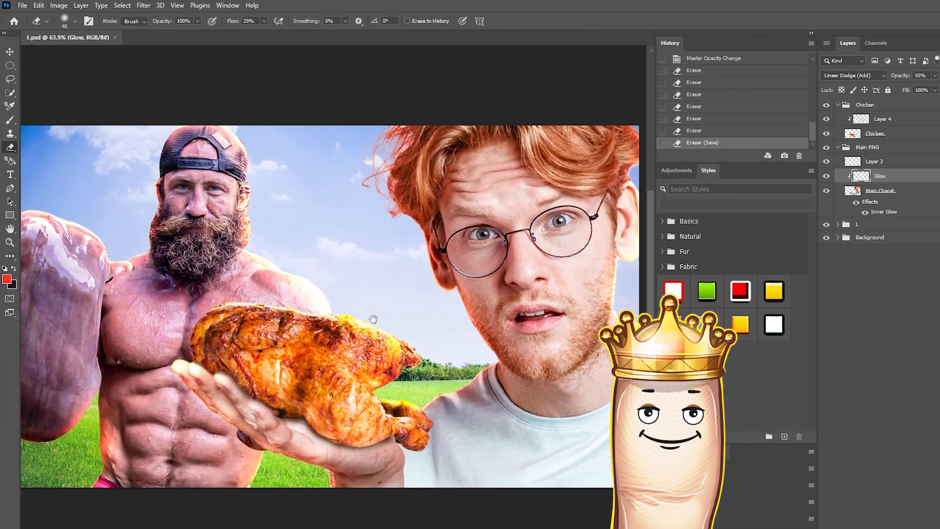
scroll(342, 424, "up", 2)
scroll(383, 329, "down", 4)
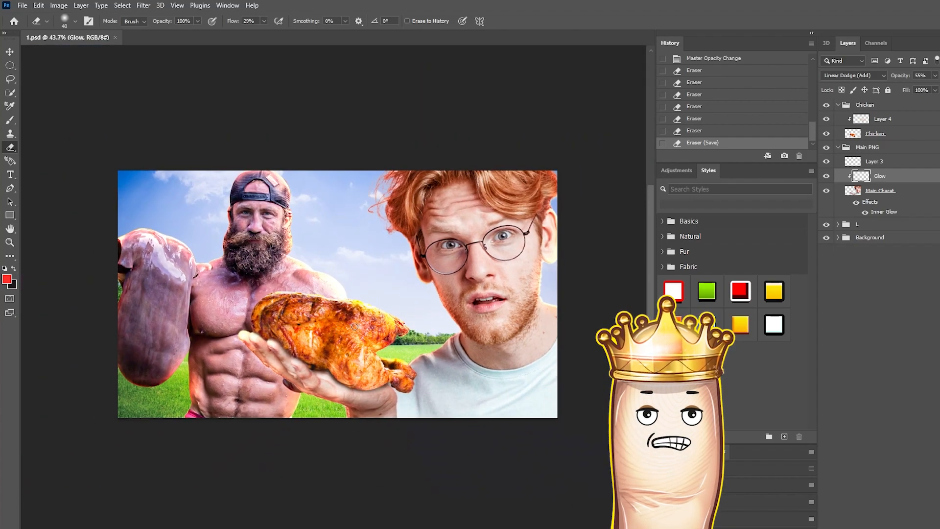